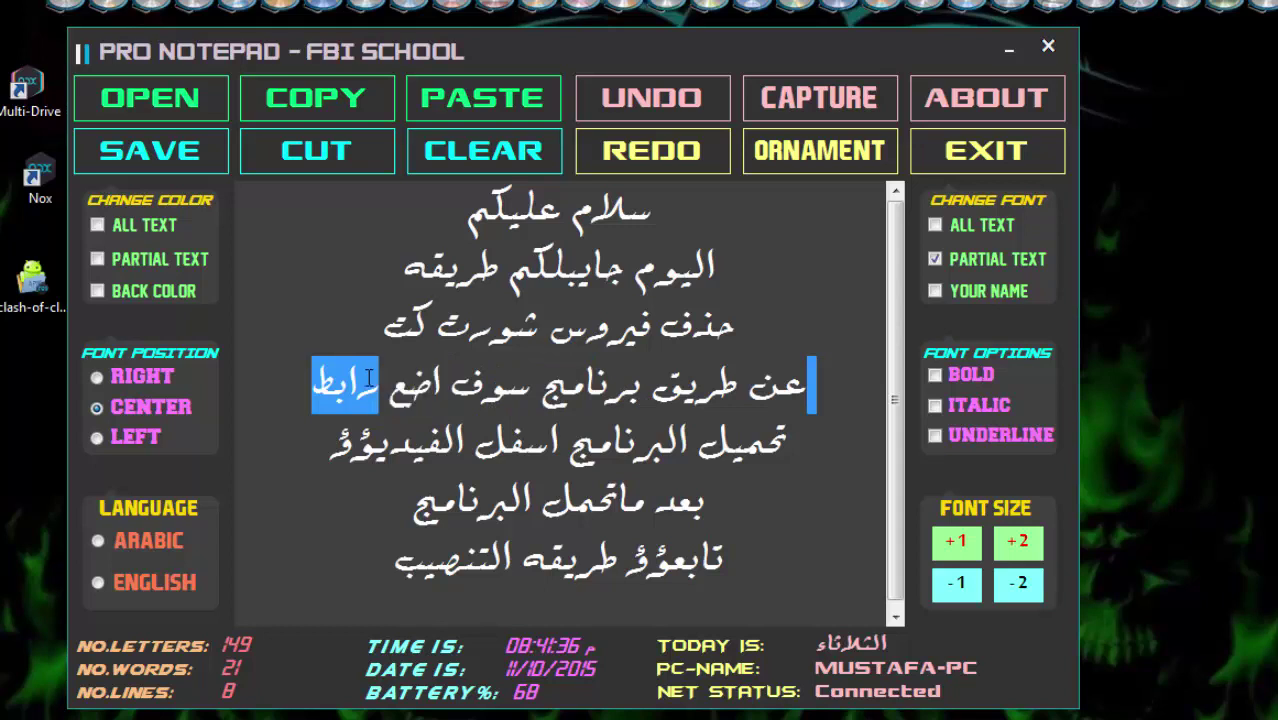
Step: Highlight the last three lines of the Arabic note one after another while reading, and minimise the notepad window
drag(824, 446, 748, 488)
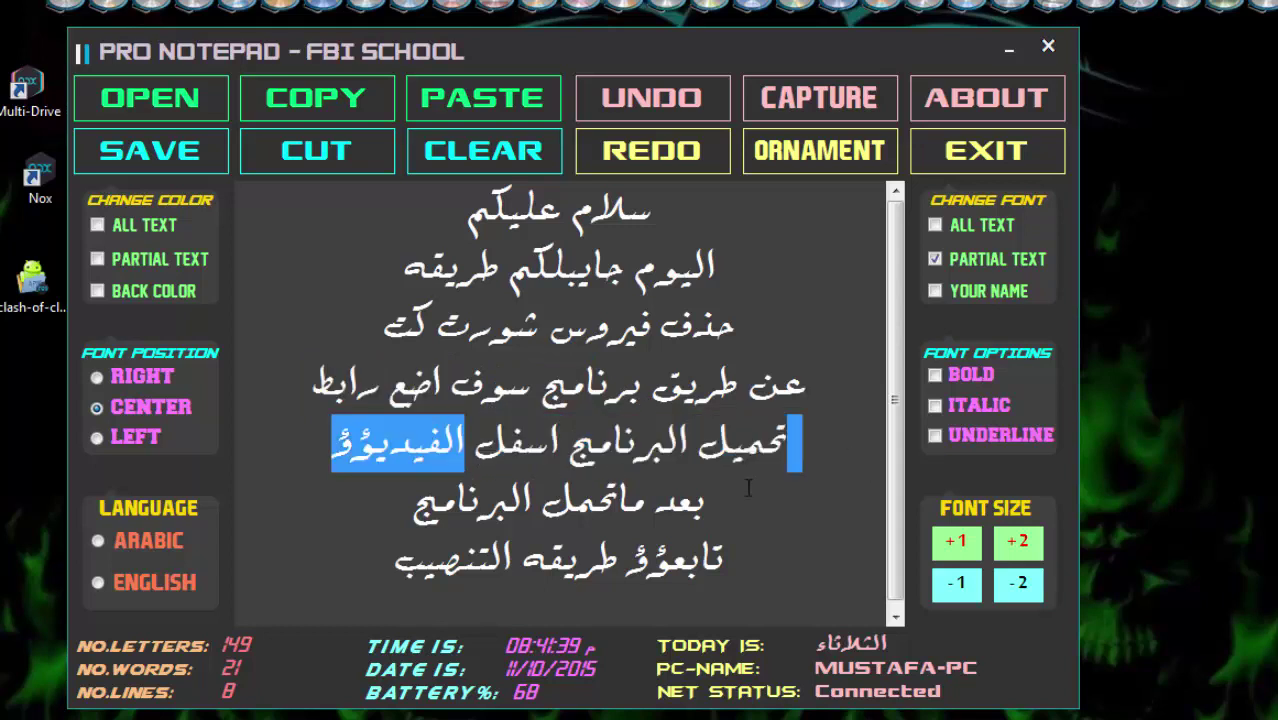
double_click(480, 490)
drag(765, 556, 489, 549)
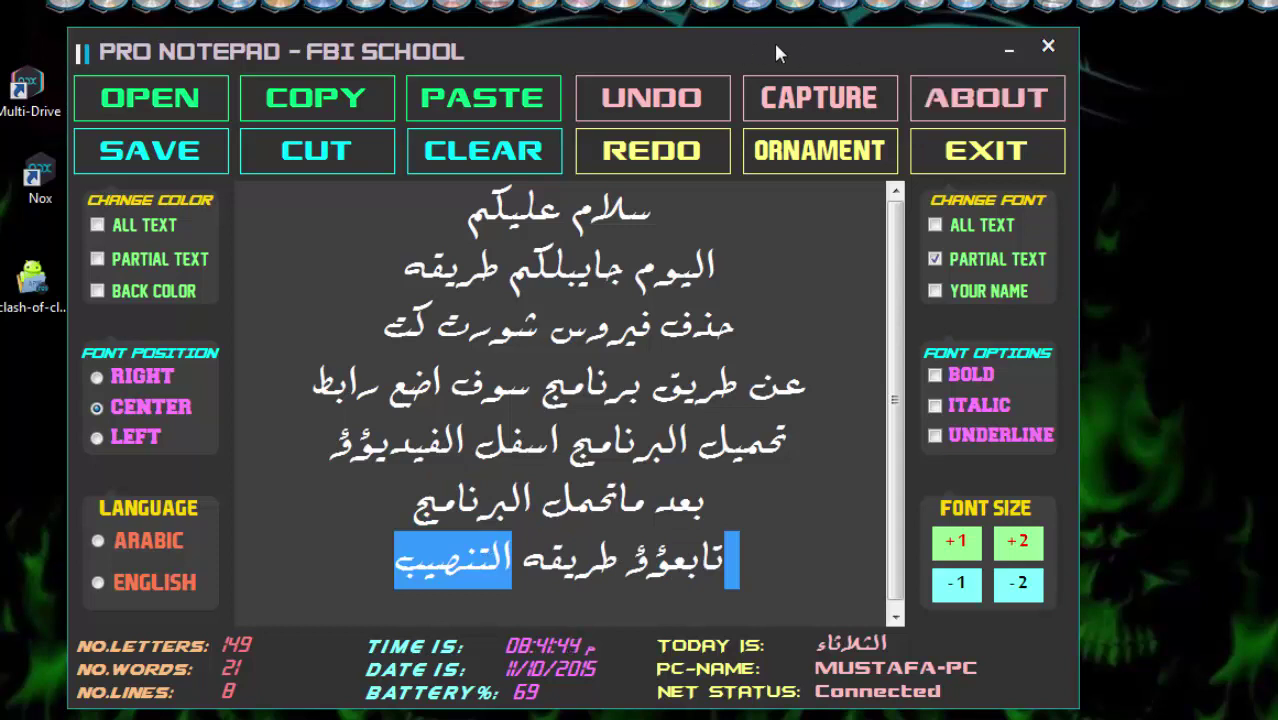
drag(736, 44, 898, 58)
click(1171, 64)
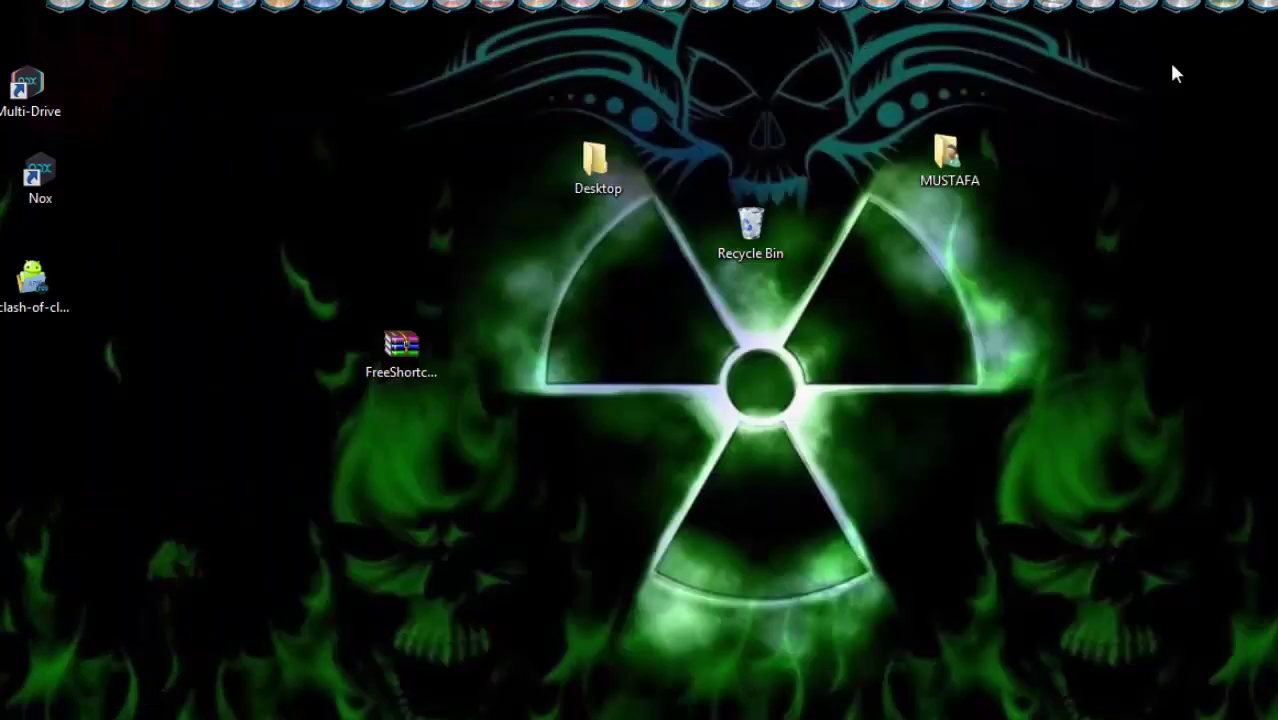
Step: Move the FreeShortcutRemover archive to the centre of the desktop and extract it to its own FreeShortcutRemover folder
drag(401, 350, 762, 395)
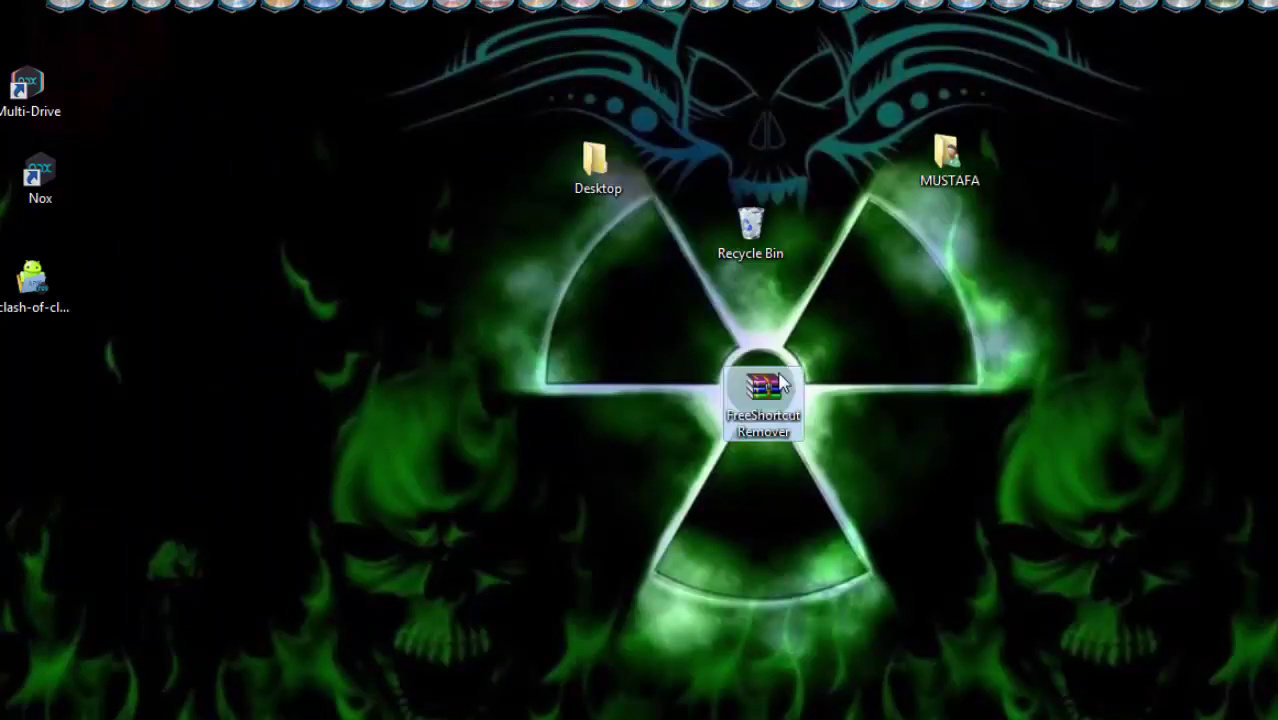
drag(705, 330, 900, 555)
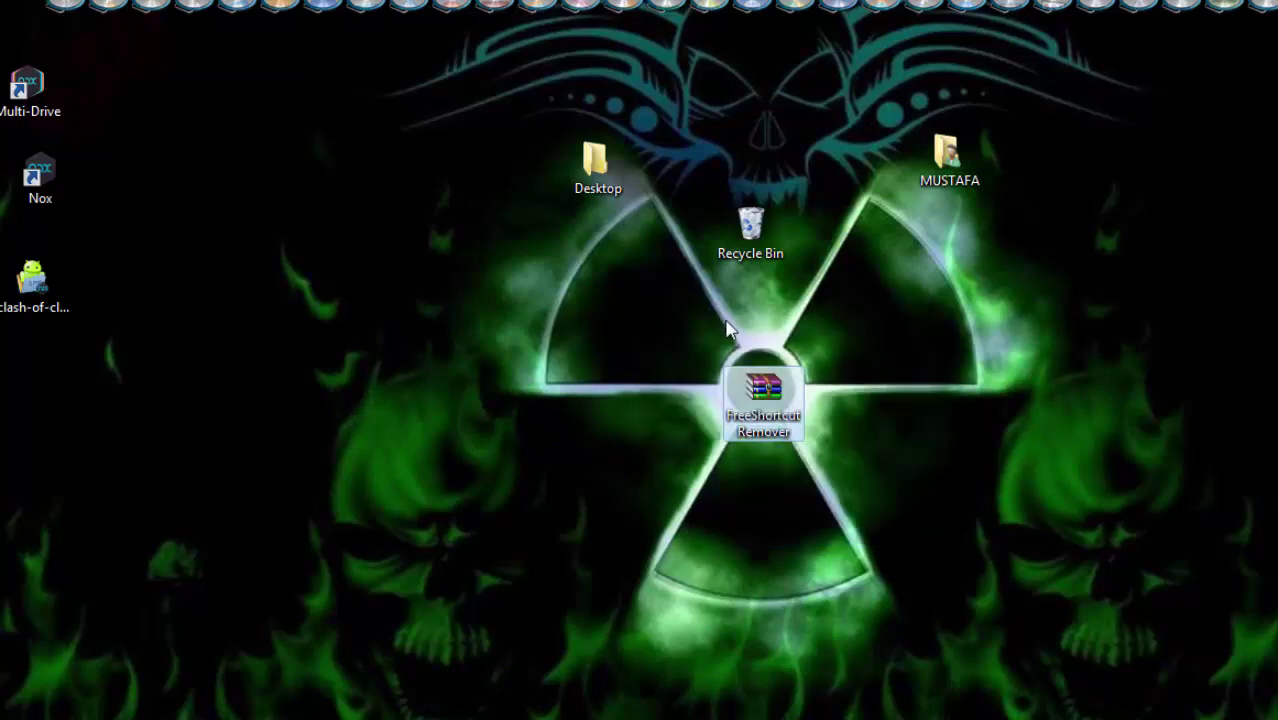
drag(727, 326, 864, 508)
right_click(745, 400)
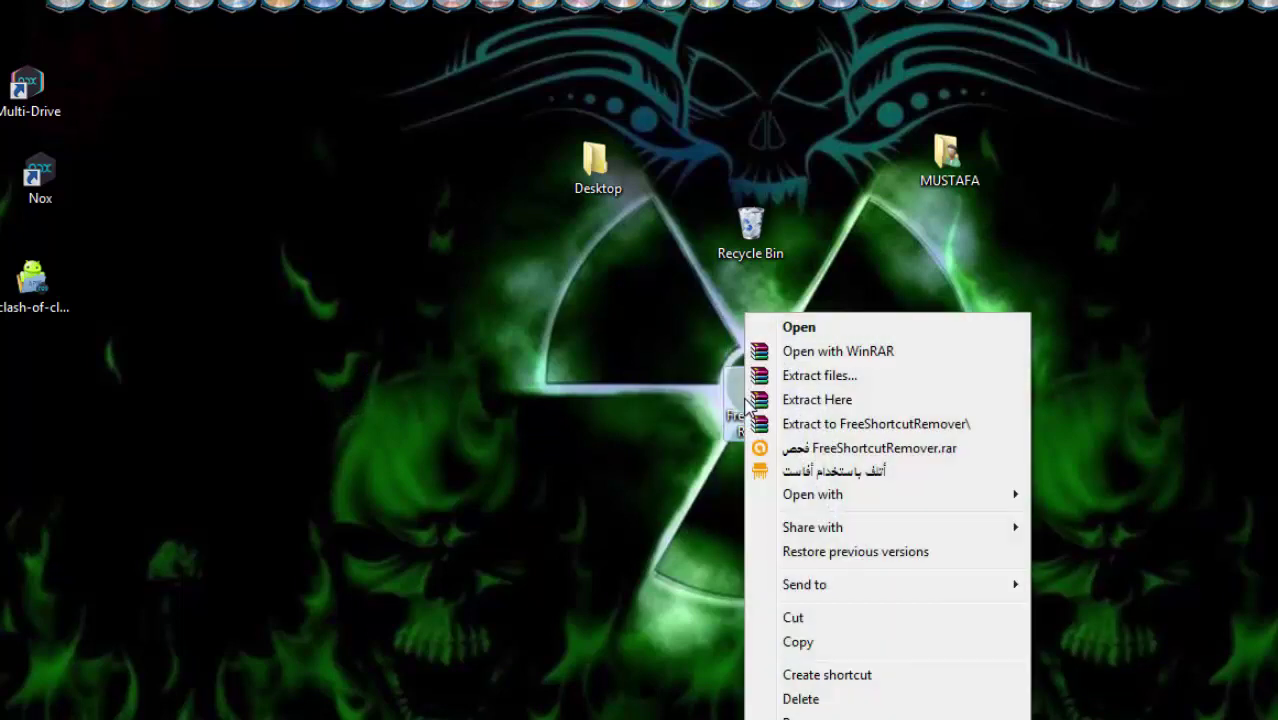
click(852, 425)
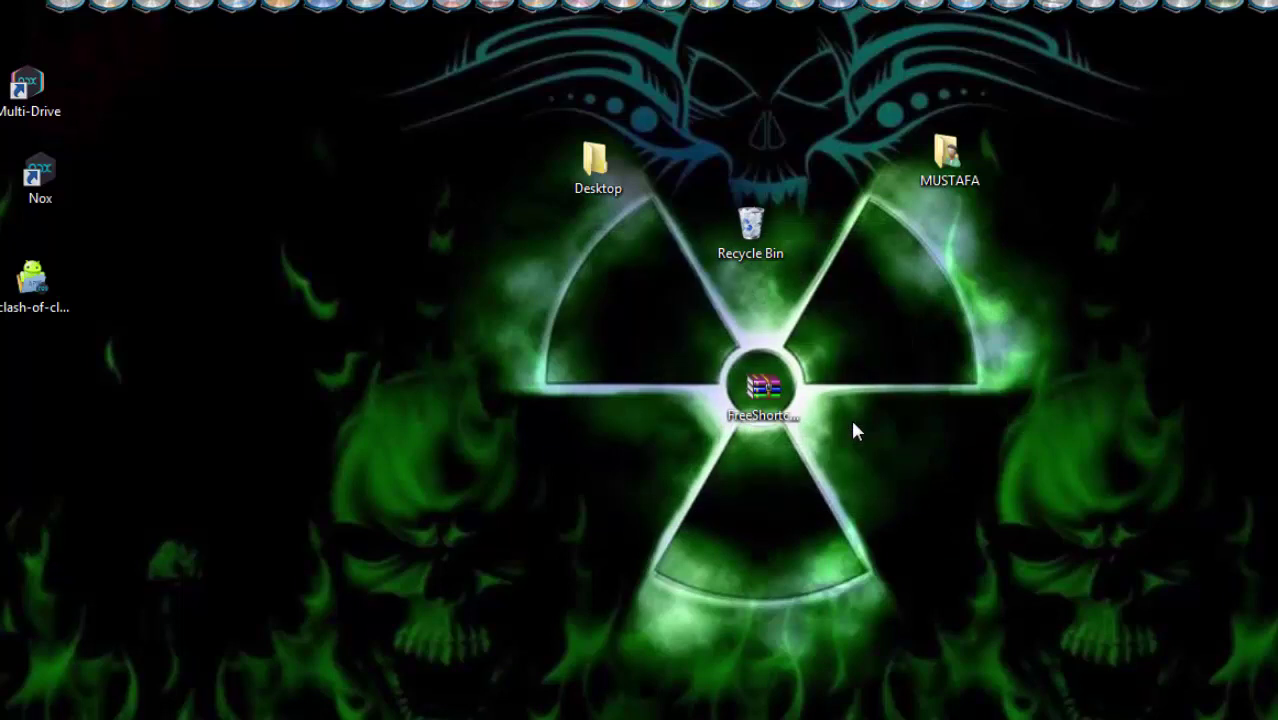
Step: Place the extracted folder beside the archive and move the FreeShortcutRemover installer out of it onto the desktop
drag(37, 368, 876, 376)
double_click(870, 380)
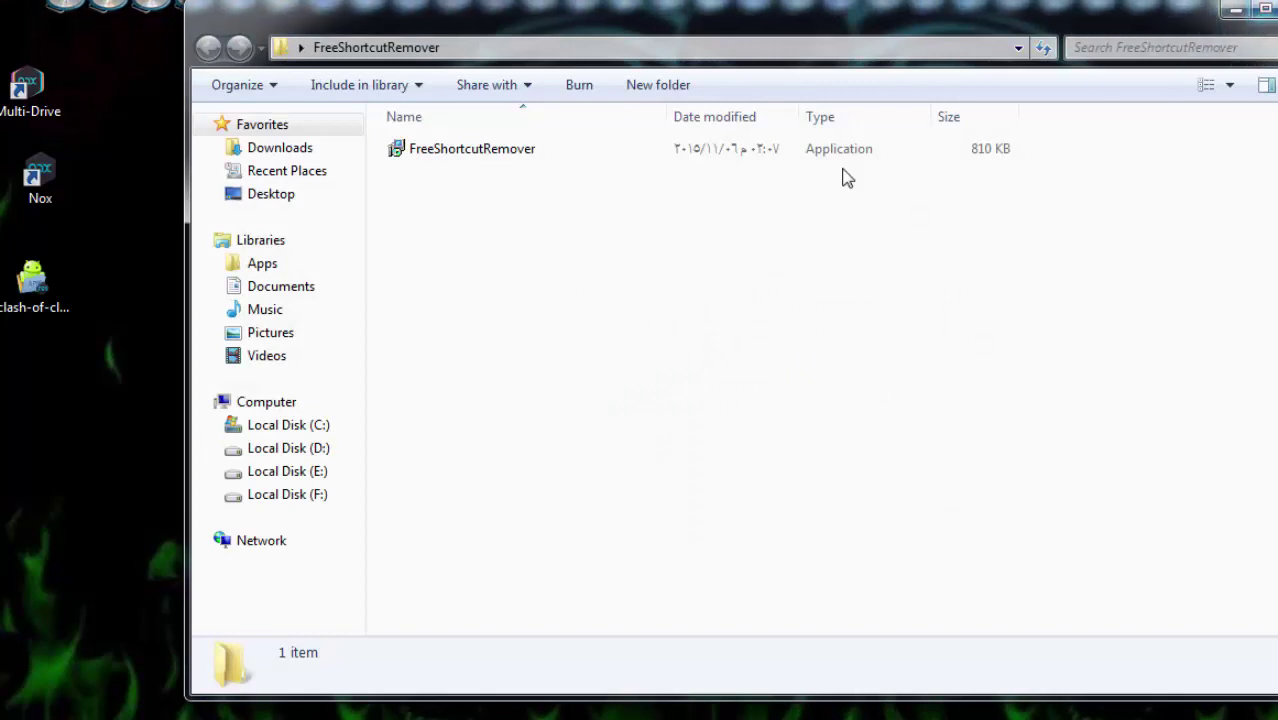
double_click(522, 152)
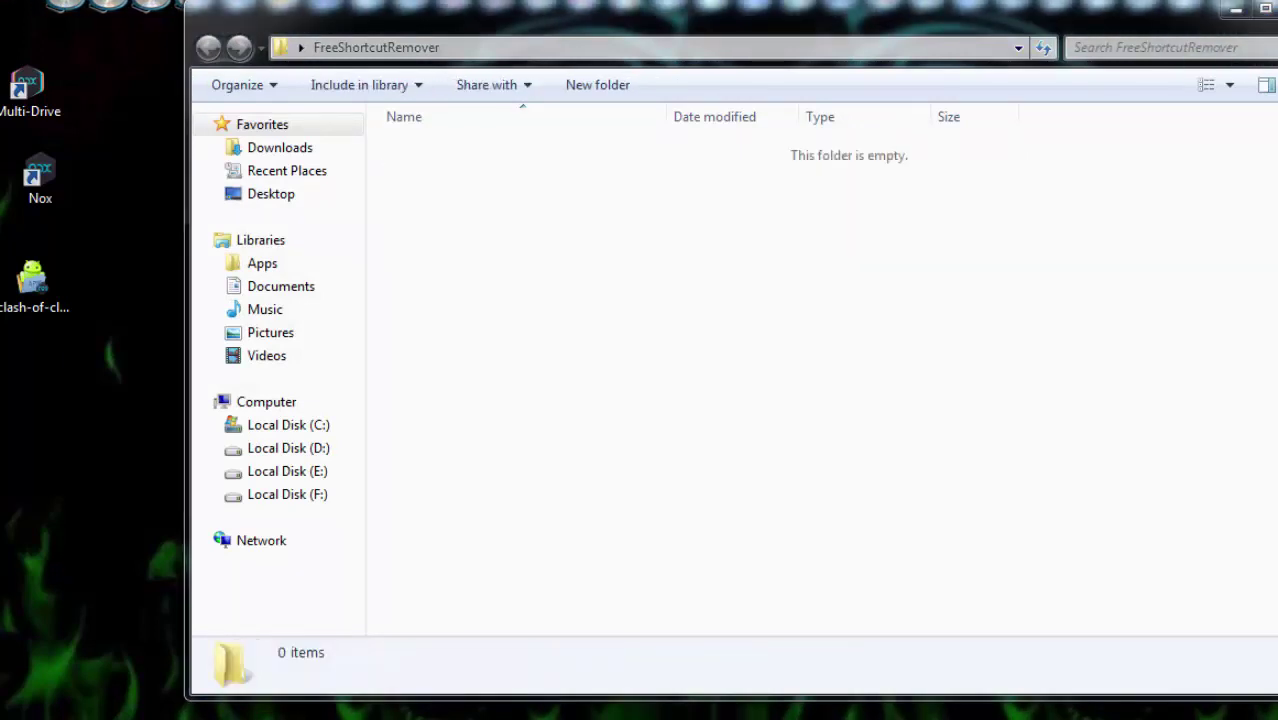
click(1268, 10)
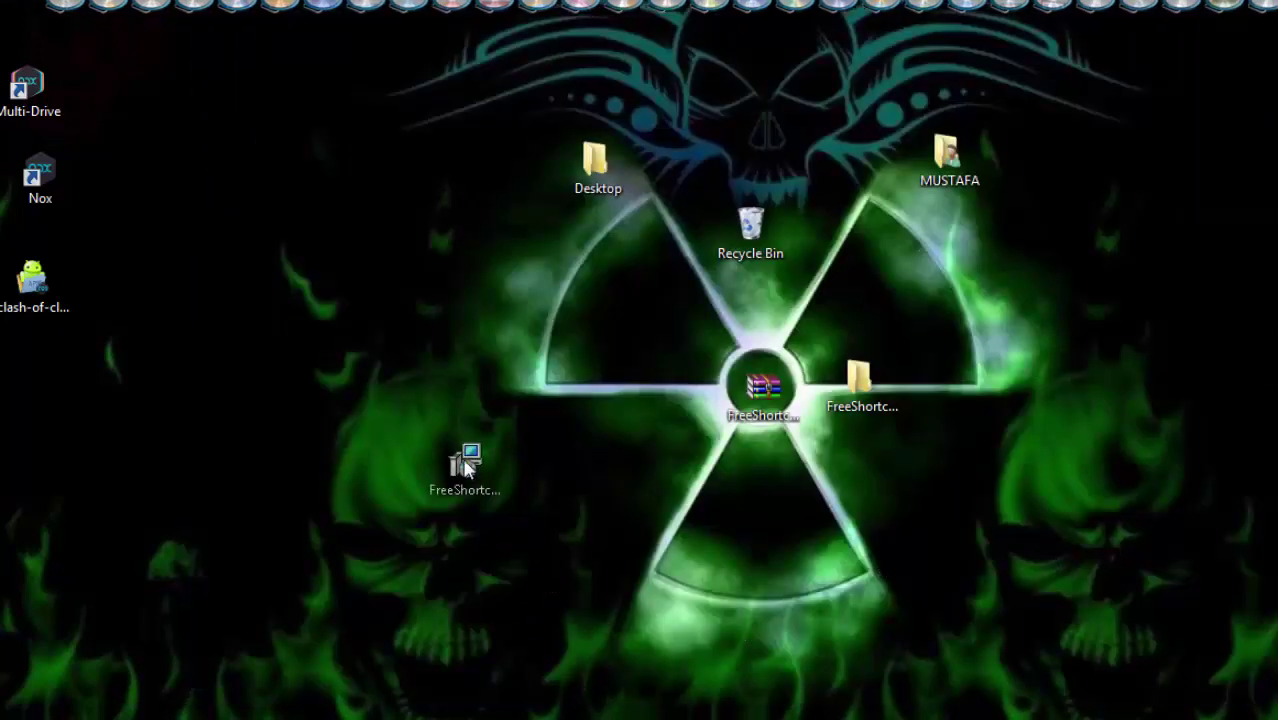
drag(398, 273, 571, 591)
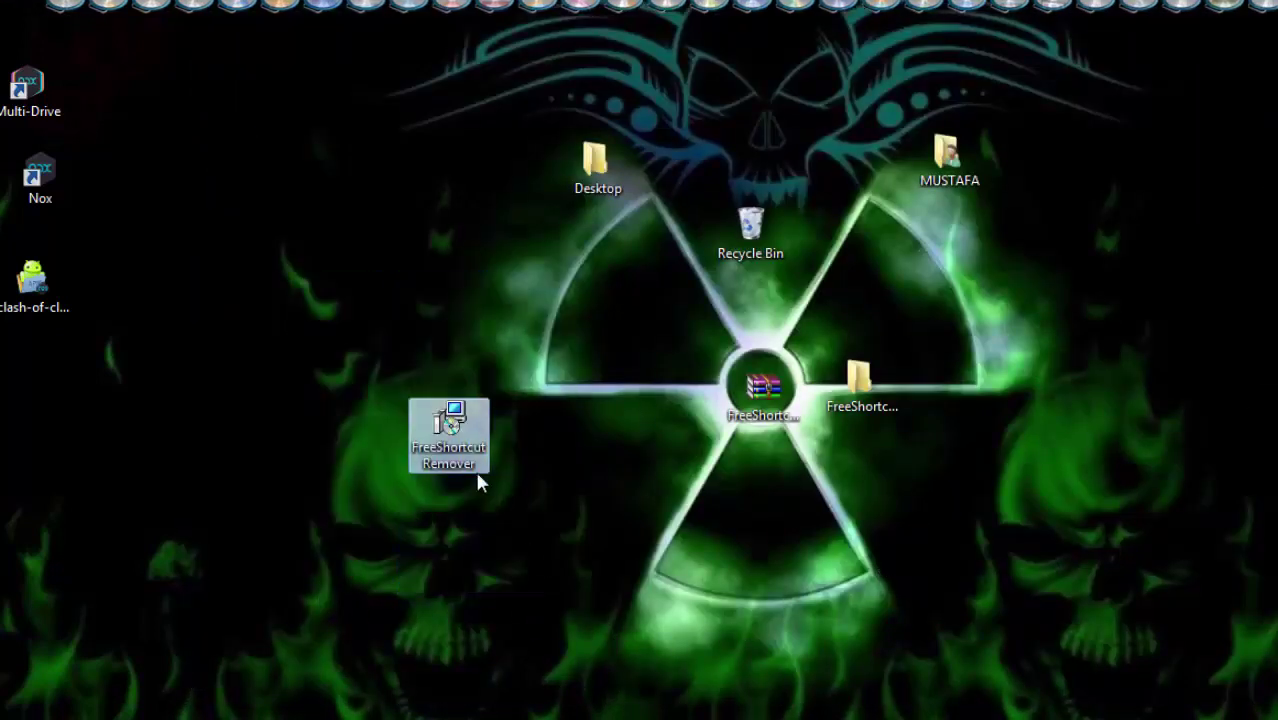
Step: Run the FreeShortcutRemover installer from the desktop and start downloading the software
double_click(450, 425)
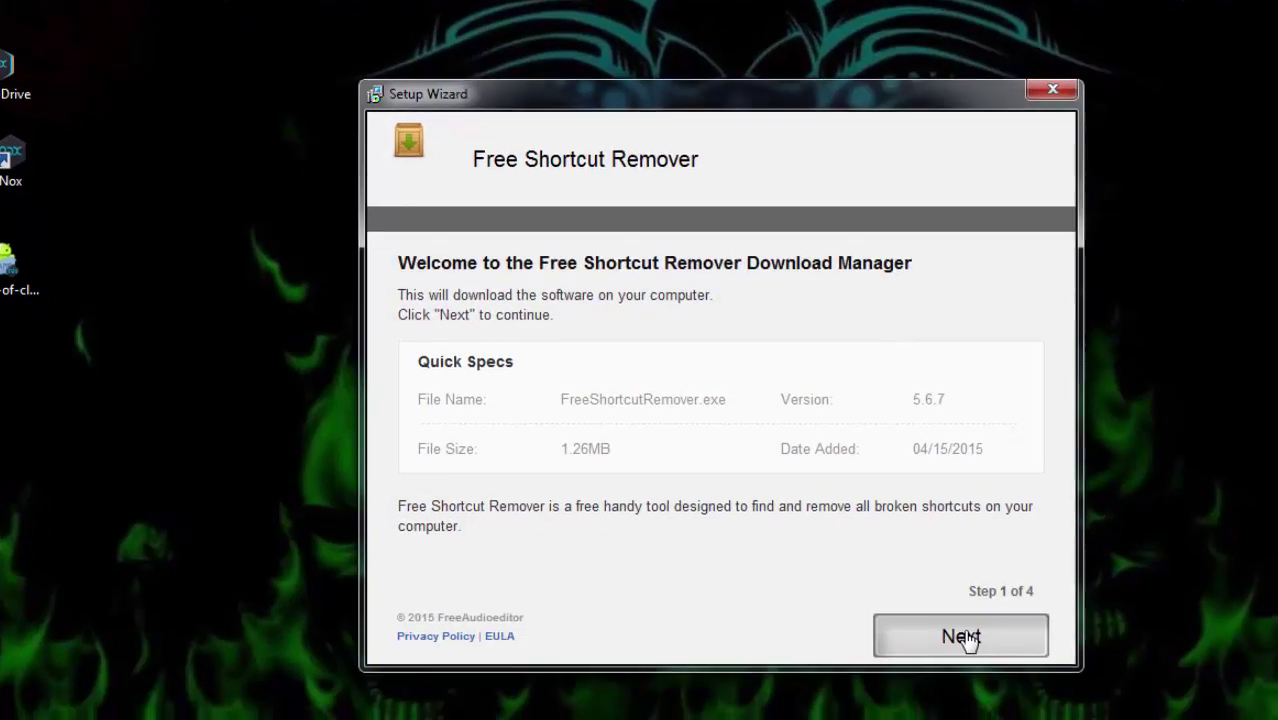
click(1028, 652)
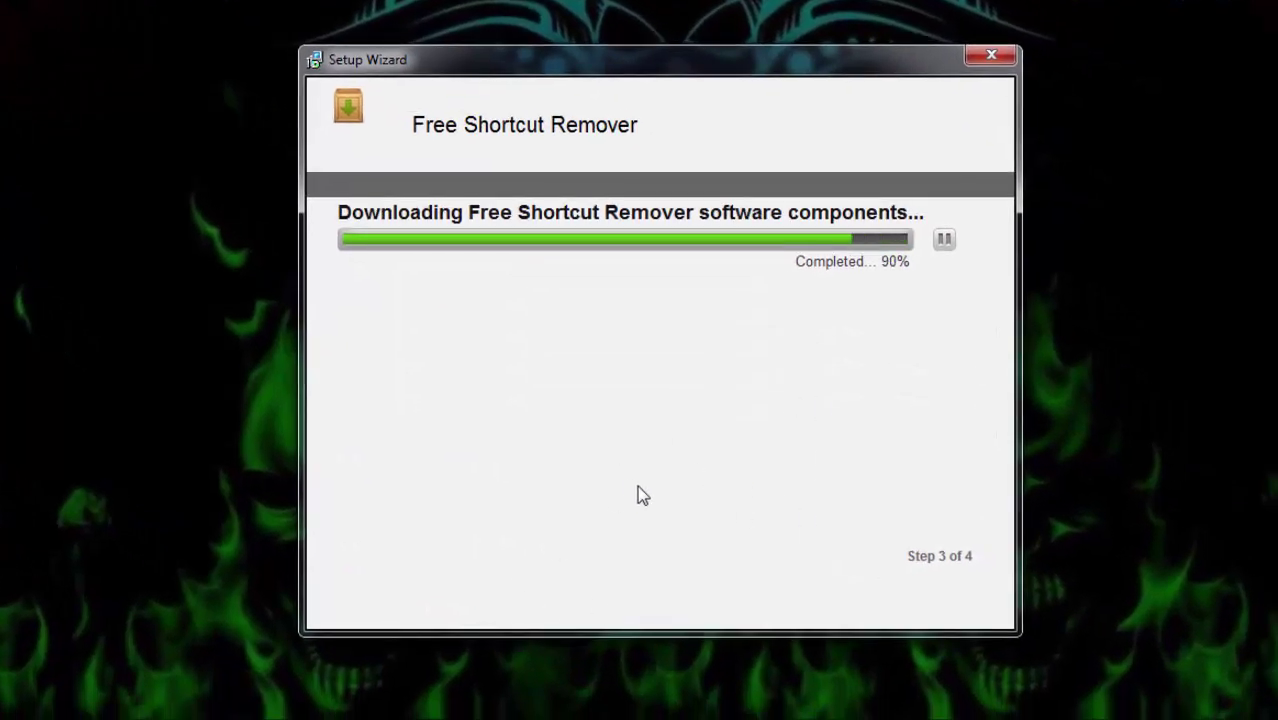
drag(1172, 10, 150, 540)
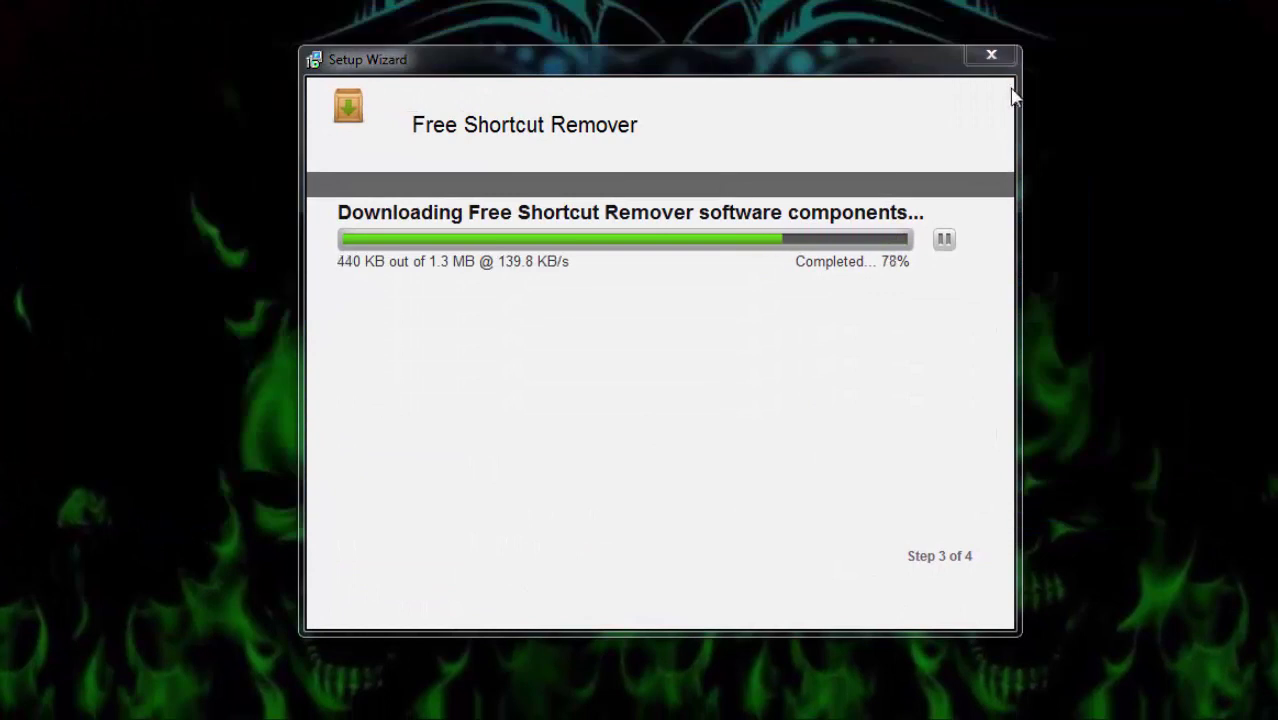
drag(1095, 34, 225, 598)
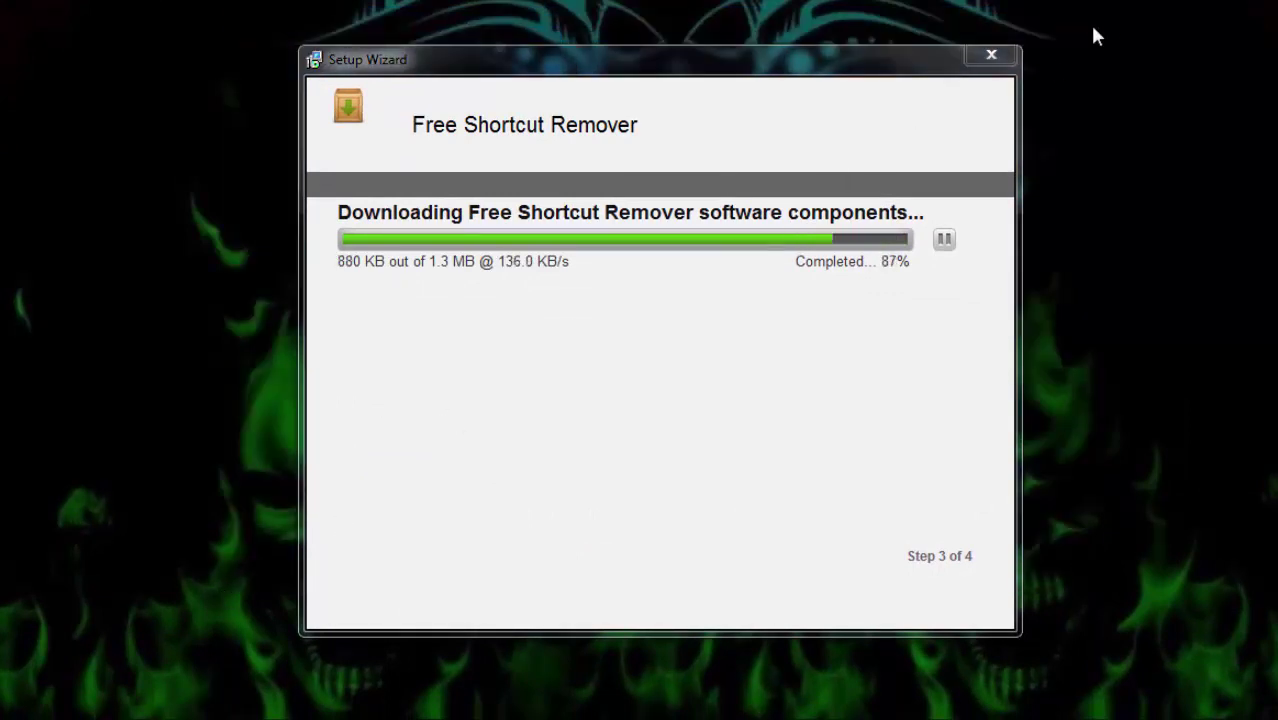
drag(1090, 28, 217, 705)
drag(1094, 17, 198, 718)
drag(1135, 60, 322, 634)
Step: Install Free Shortcut Remover immediately and accept the RelevantKnowledge terms in its setup wizard
click(928, 610)
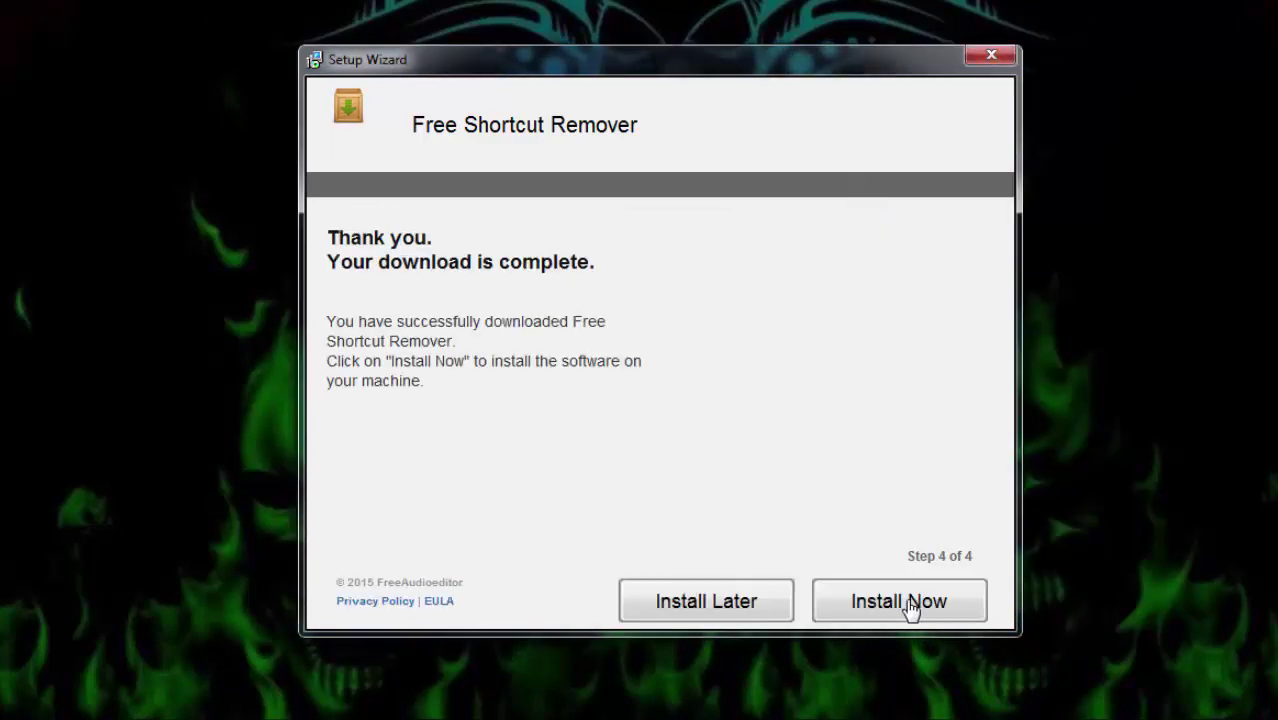
click(884, 603)
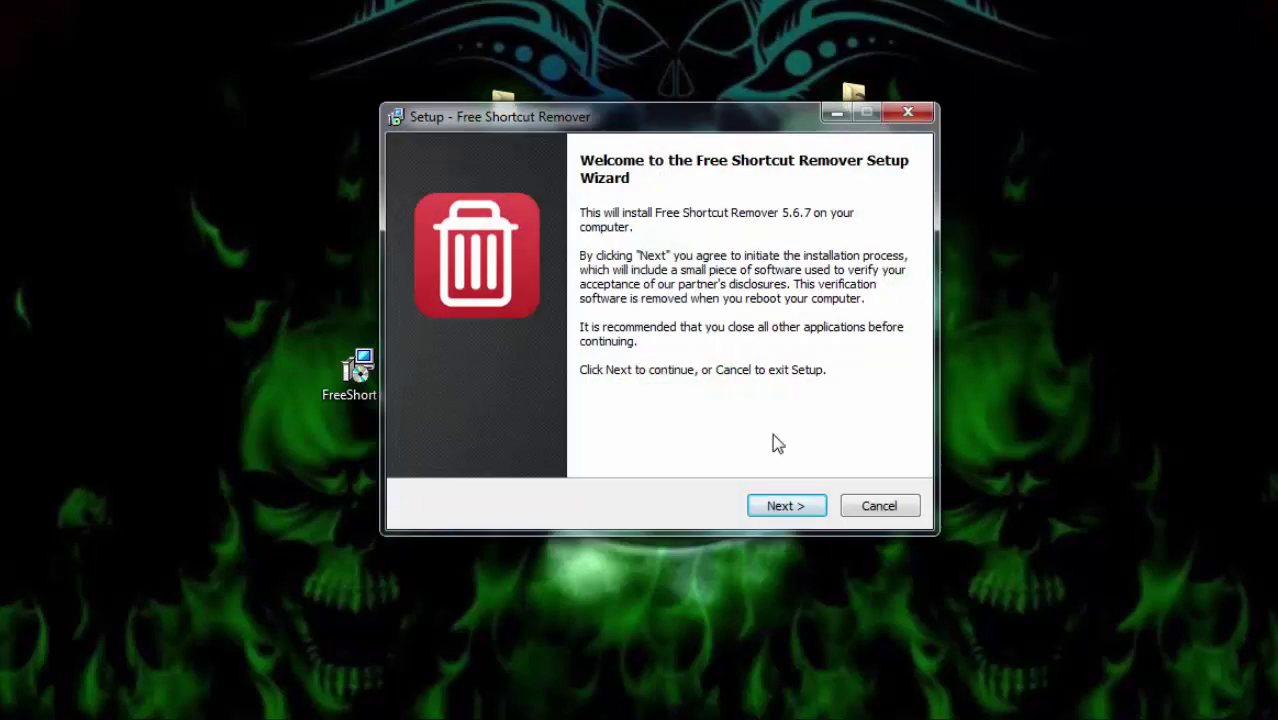
click(784, 509)
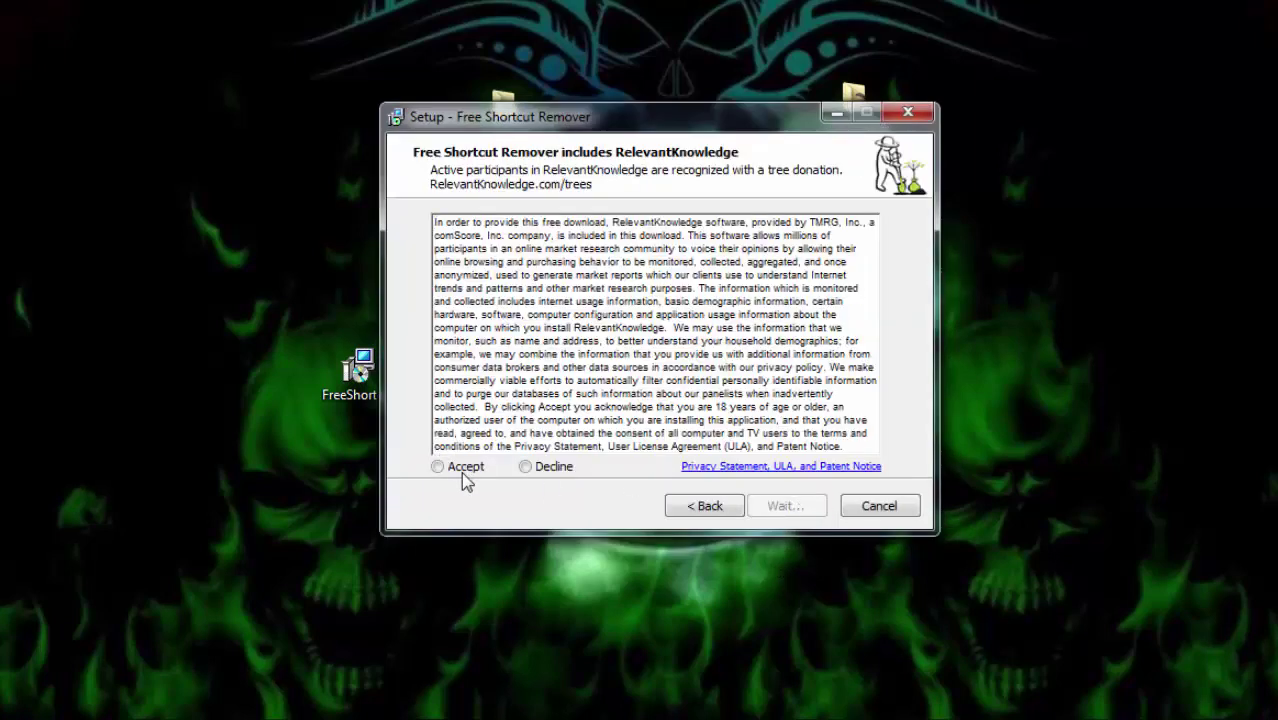
click(462, 466)
click(780, 507)
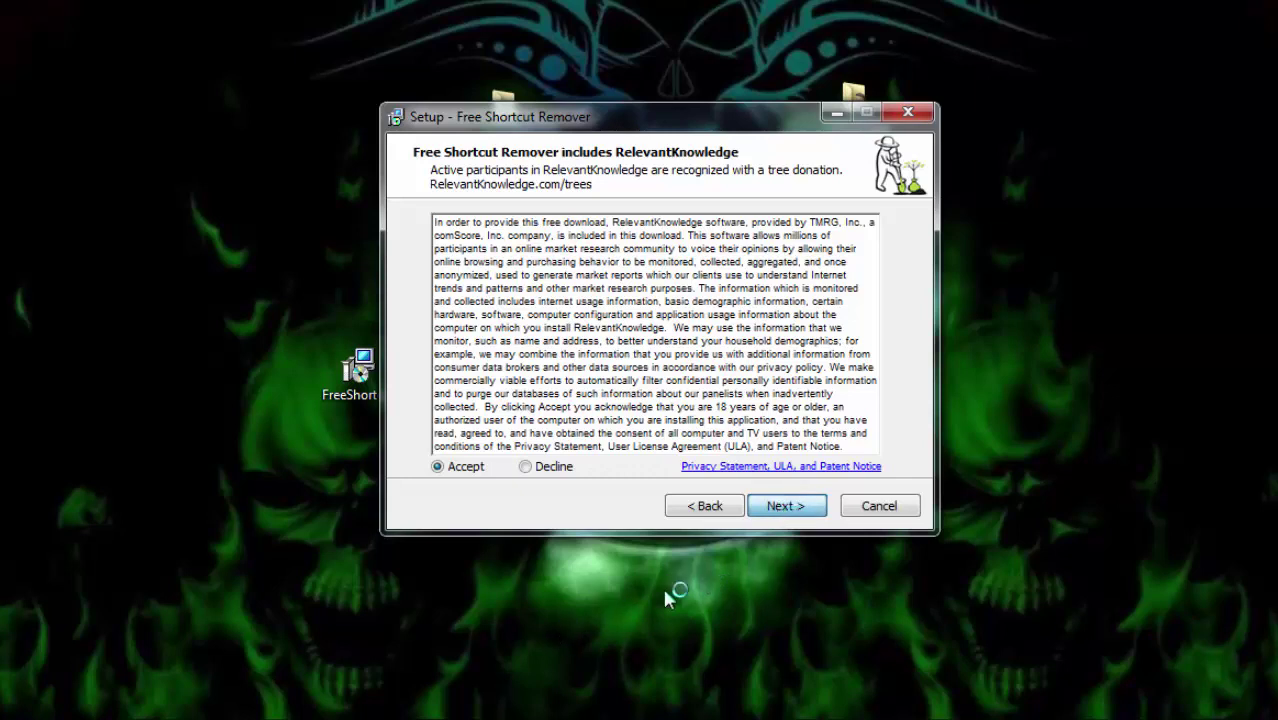
right_click(1057, 233)
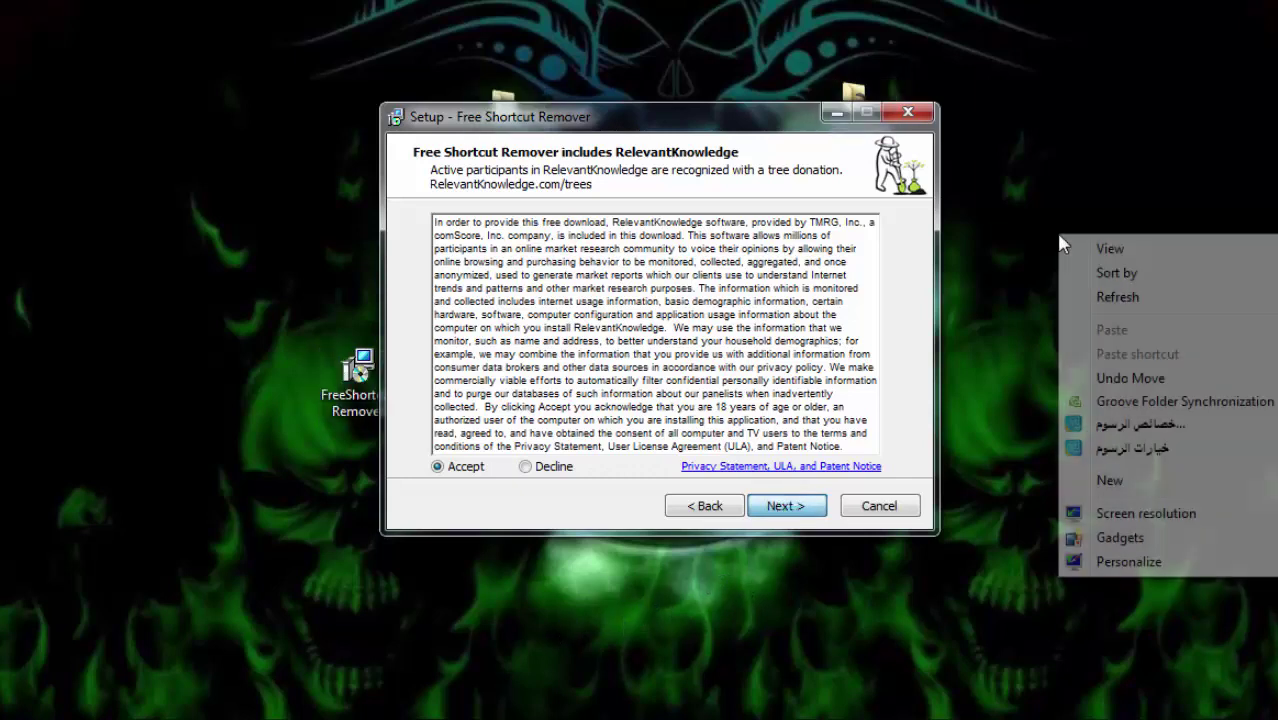
click(1110, 302)
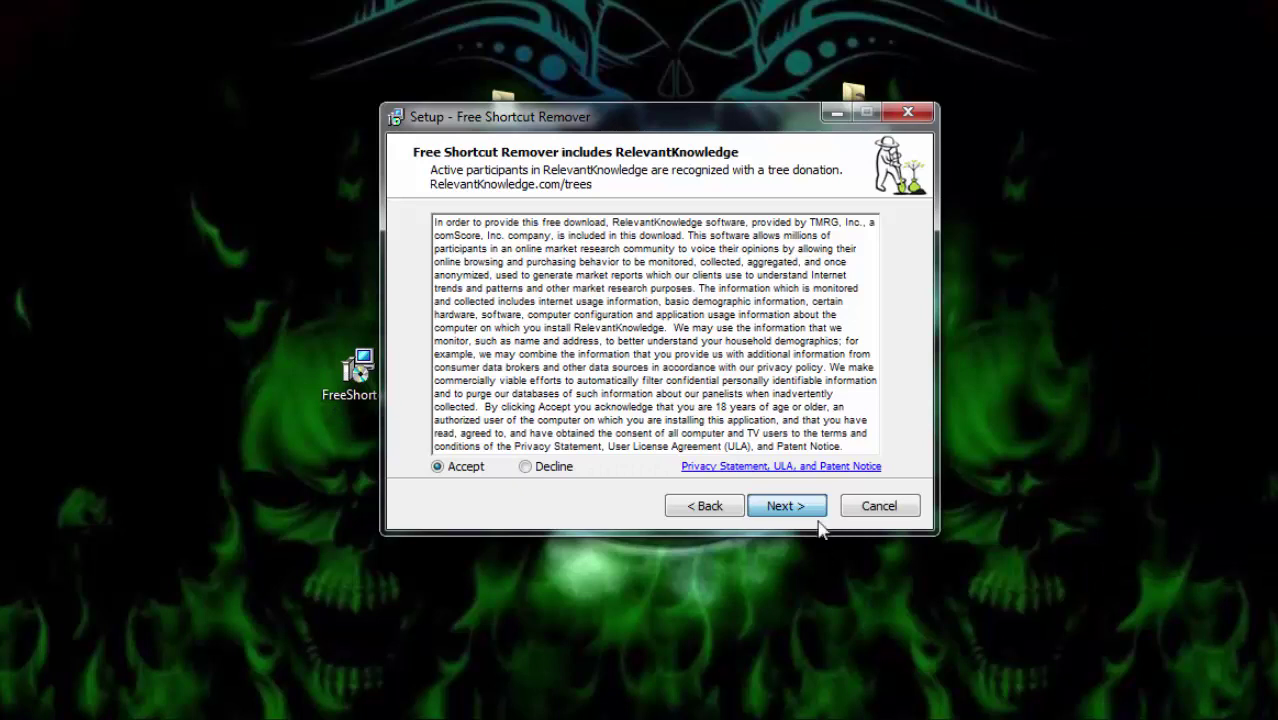
right_click(1095, 263)
click(1128, 316)
Step: Continue the setup past the RelevantKnowledge page and dismiss the offer to upgrade to a new version
mouse_move(644, 123)
mouse_down()
mouse_move(590, 487)
mouse_move(521, 15)
mouse_move(629, 126)
mouse_up()
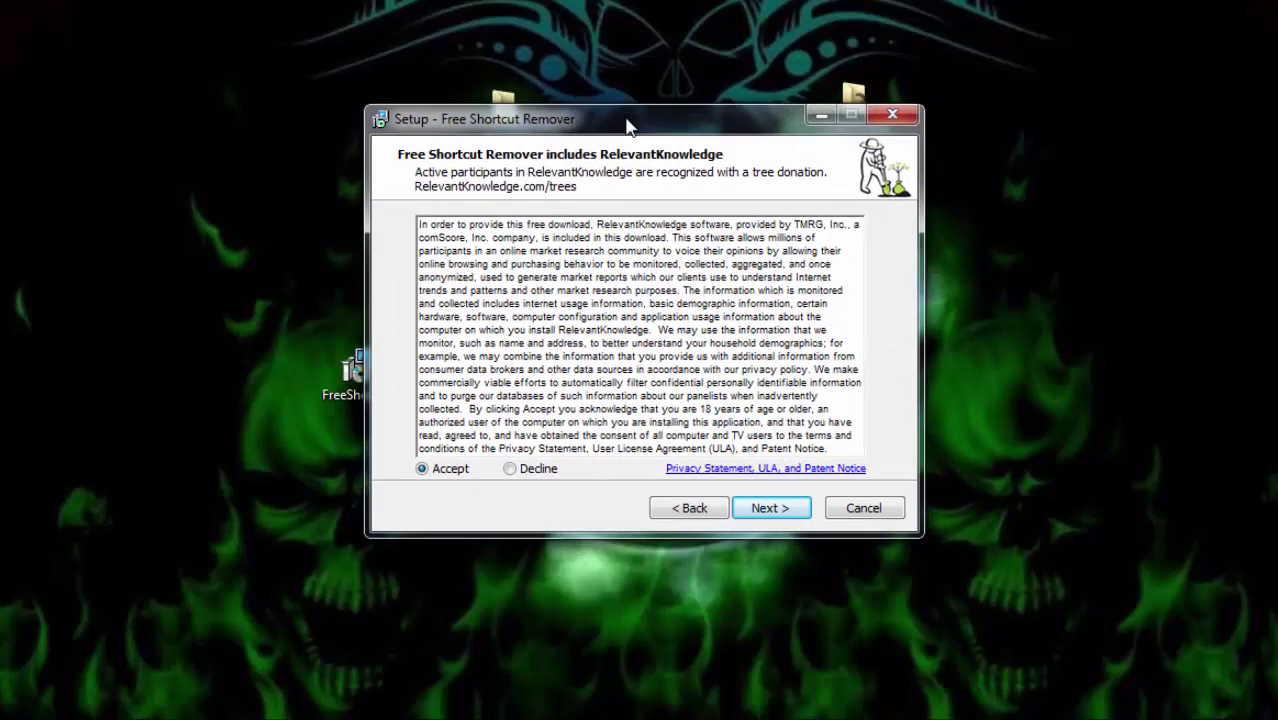
click(752, 507)
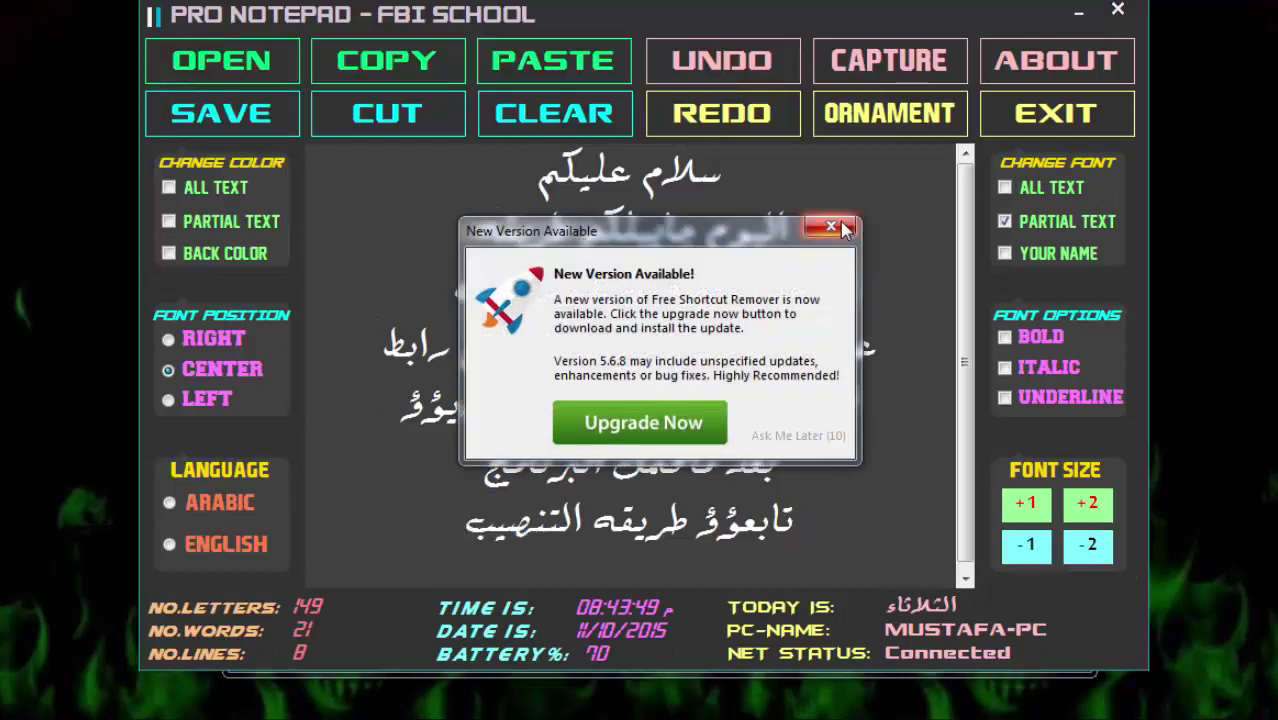
click(830, 226)
Step: Add the line "مثل ماشفتو تنصيبه سهل" at the end of the note, start a new line and minimise the notepad
click(641, 406)
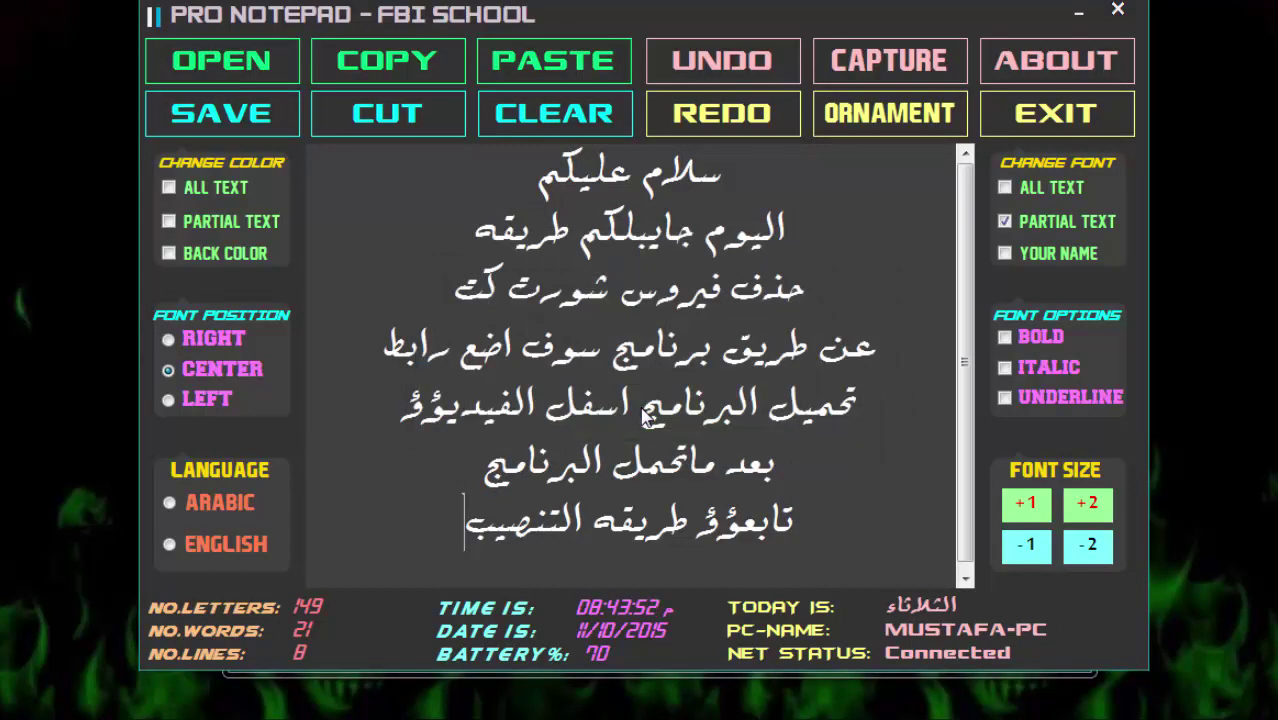
key(Return)
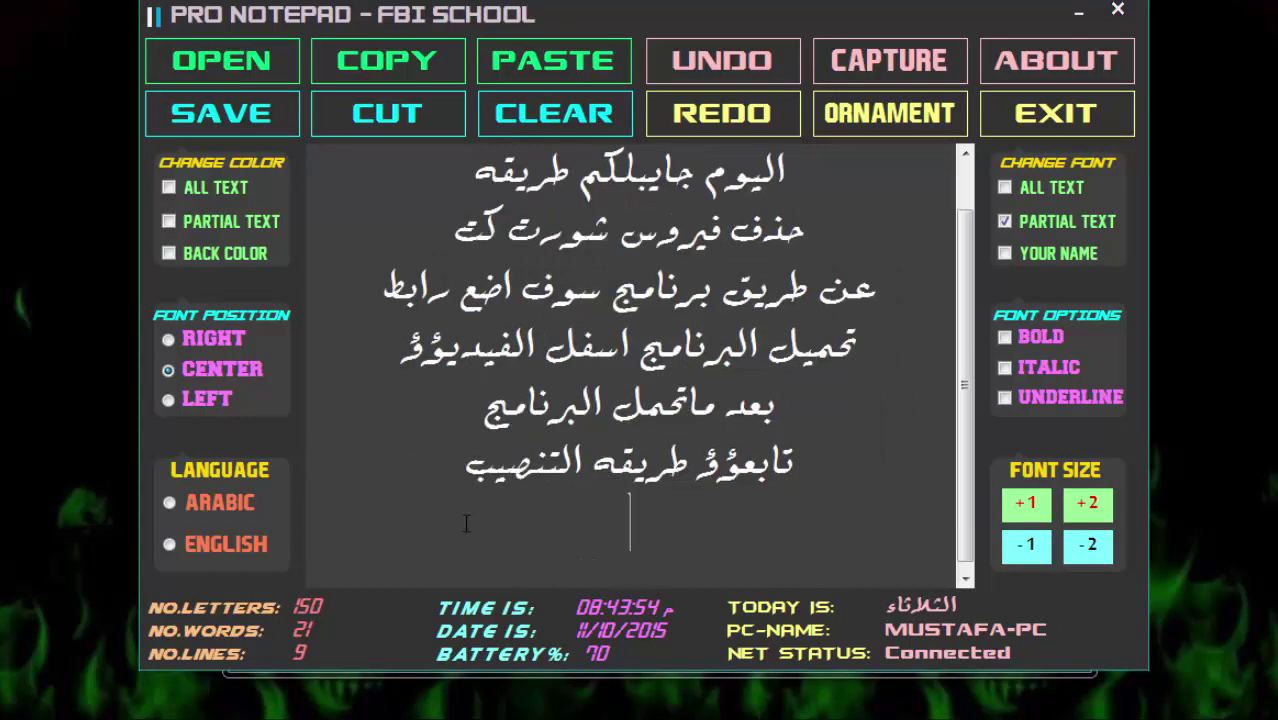
text(مثل ماشفت)
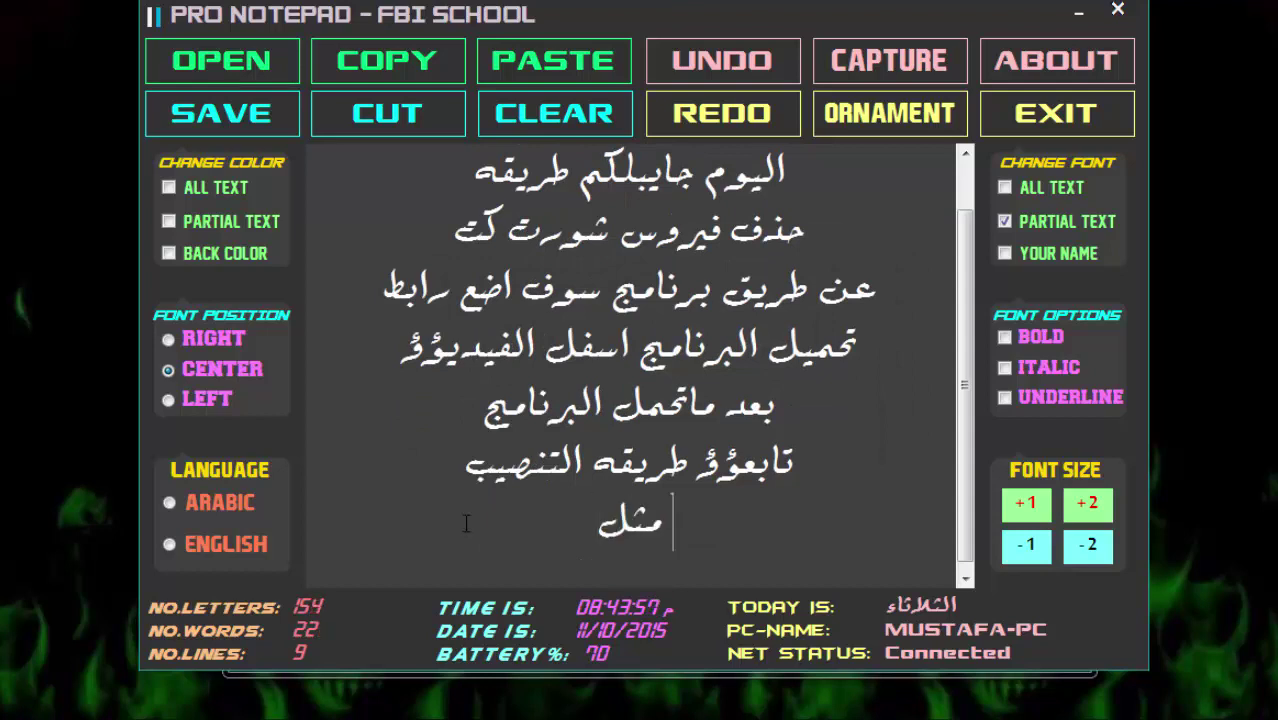
text(و)
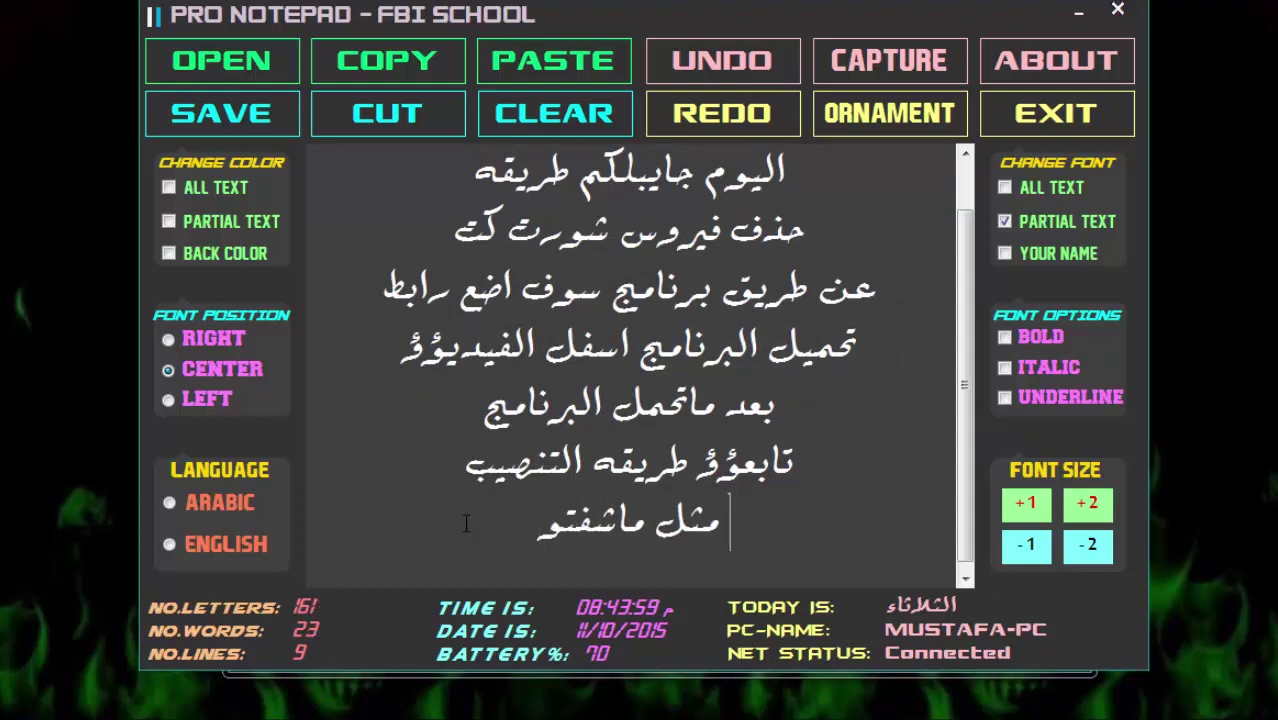
text( تنصيبه سخل)
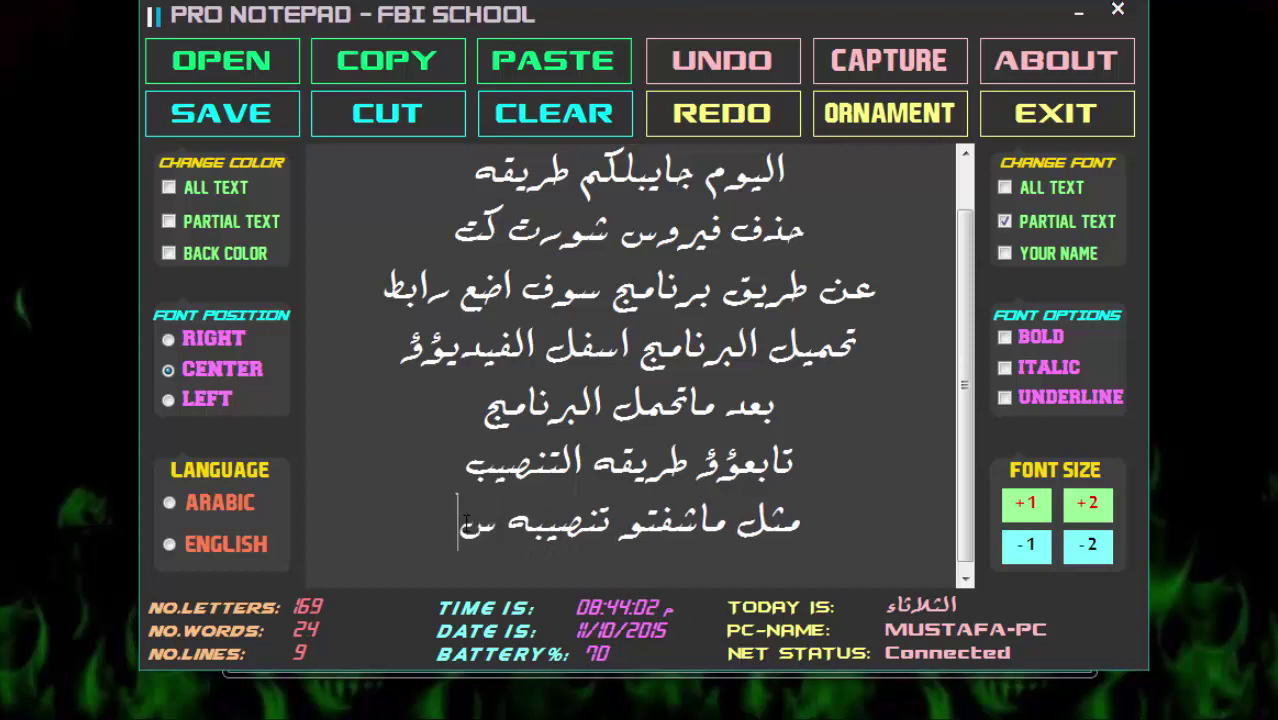
key(BackSpace)
key(BackSpace)
text(هل)
key(Return)
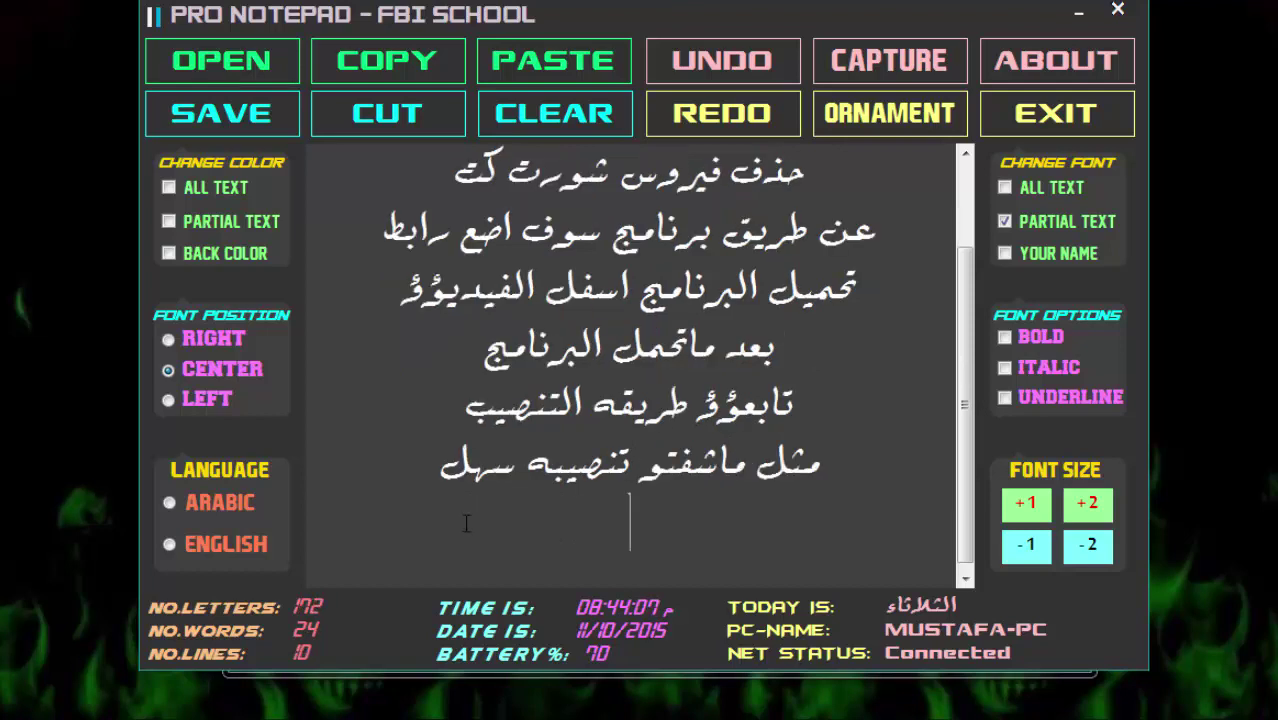
click(1082, 13)
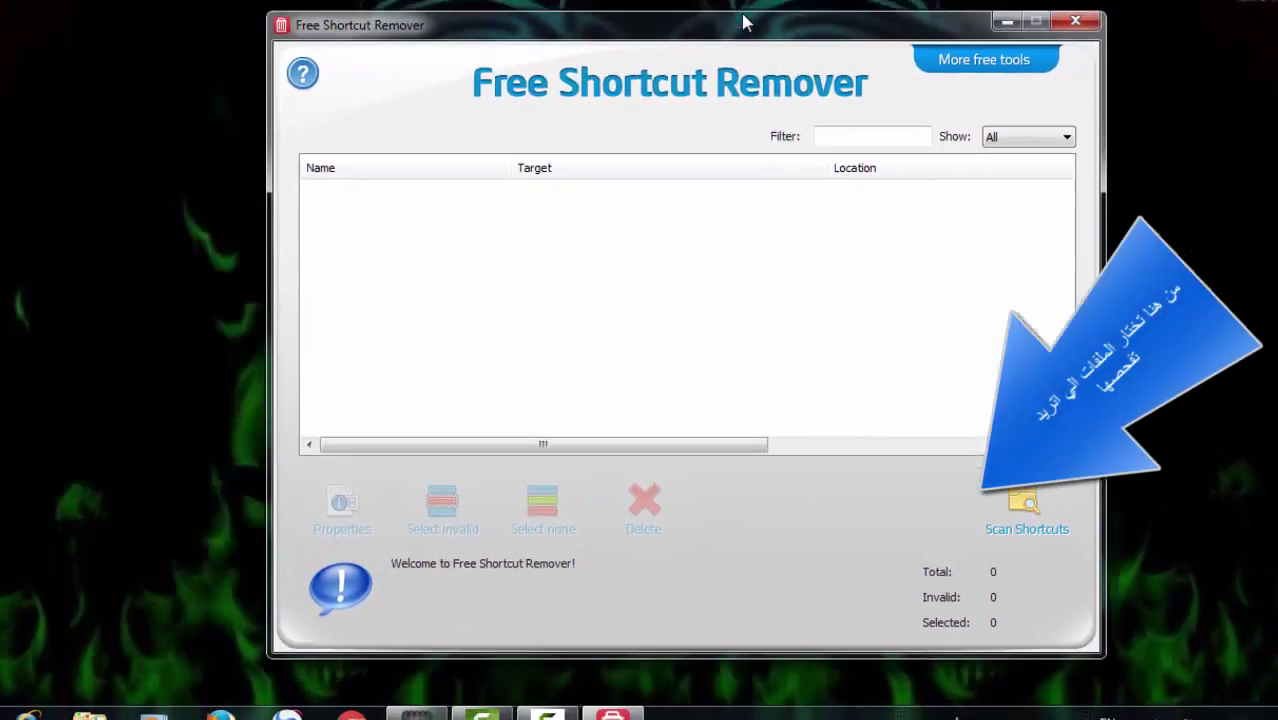
Step: Start a shortcut scan of Local Disk (C:) in Free Shortcut Remover
drag(743, 22, 683, 17)
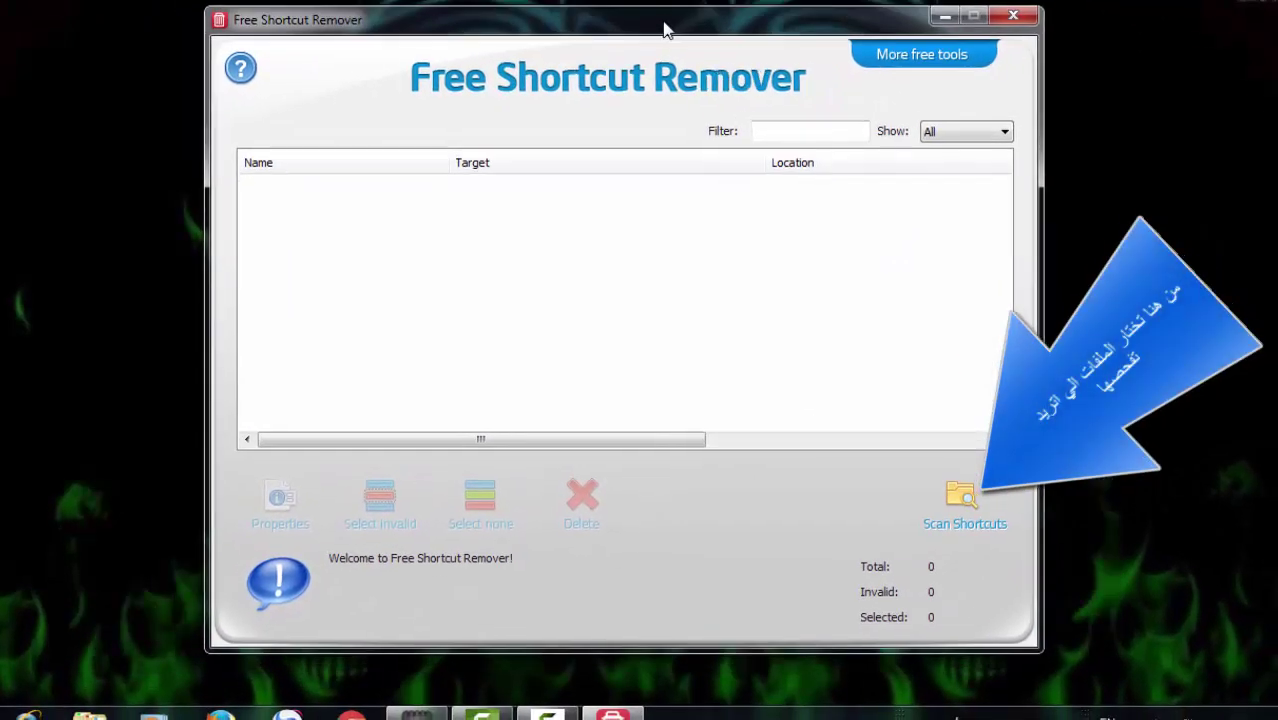
click(963, 490)
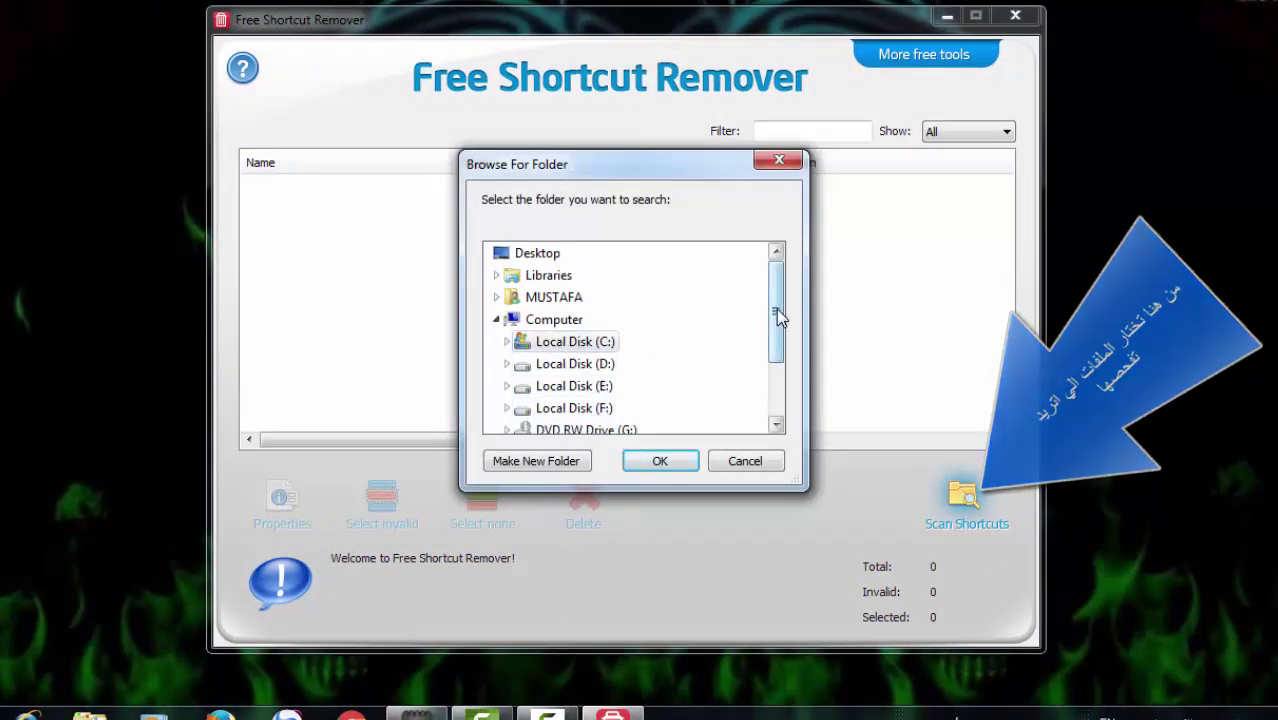
mouse_move(776, 316)
mouse_down()
mouse_move(773, 356)
mouse_move(773, 337)
mouse_up()
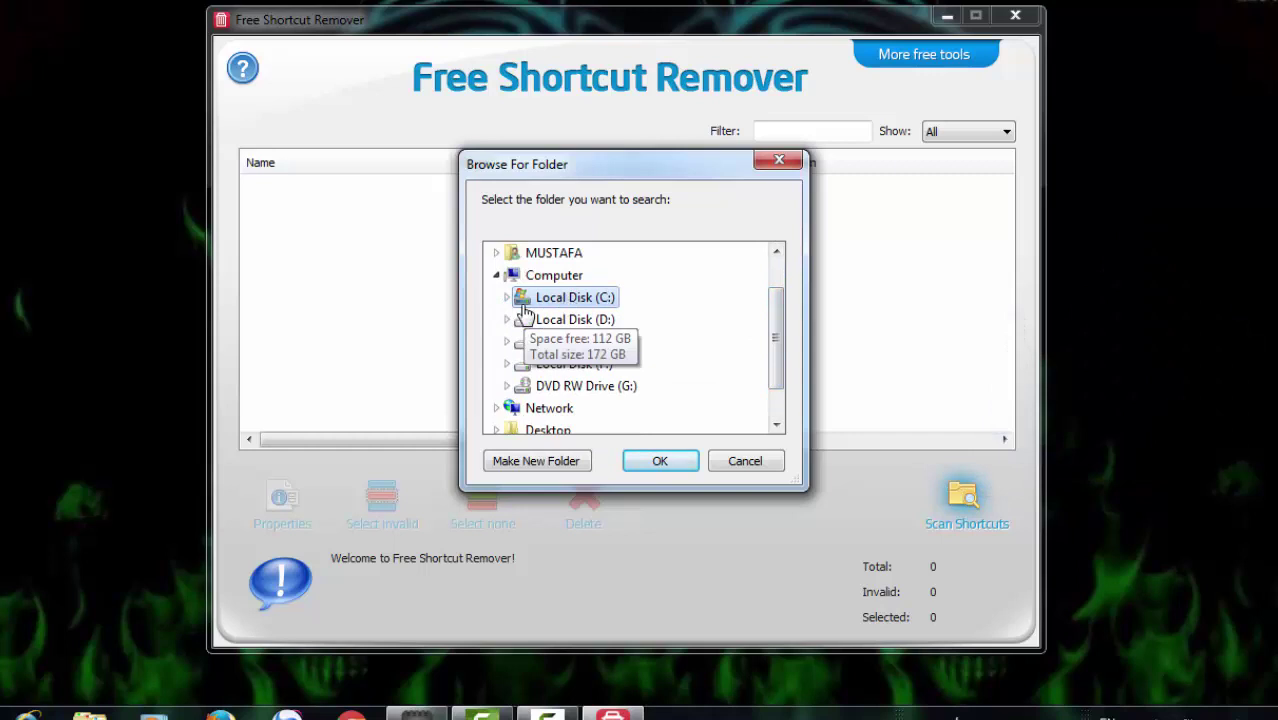
double_click(518, 299)
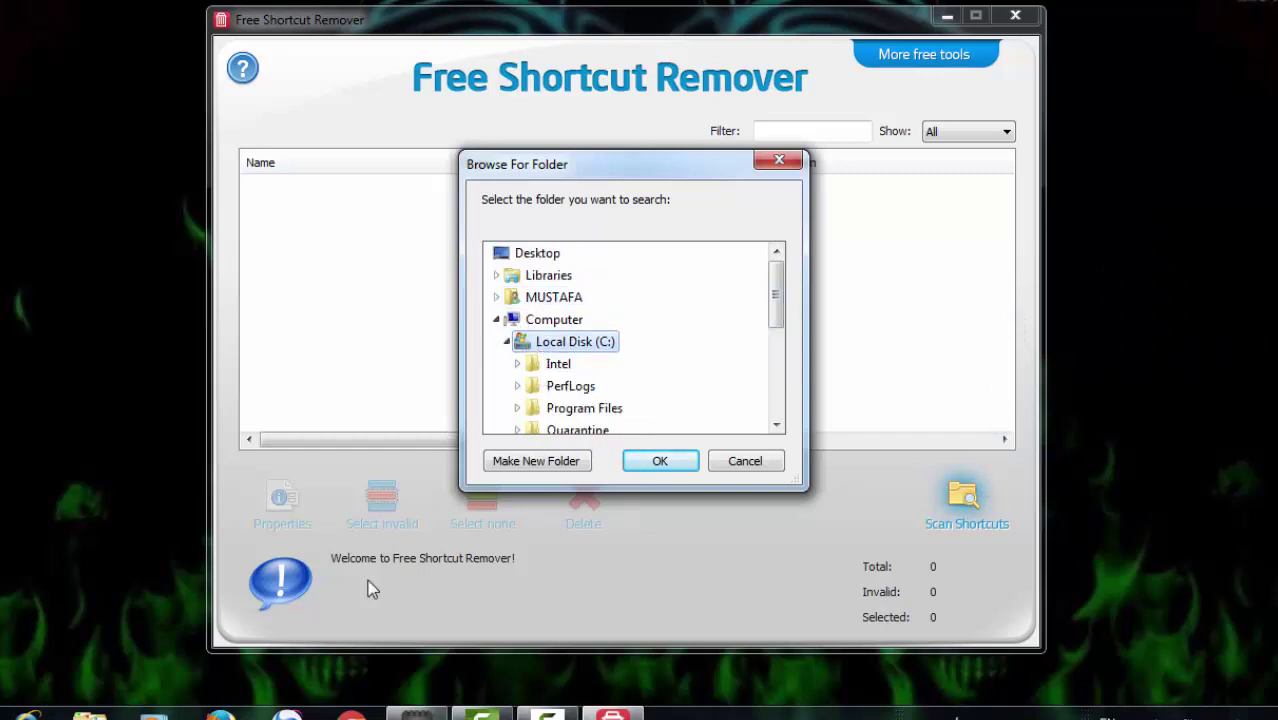
click(660, 463)
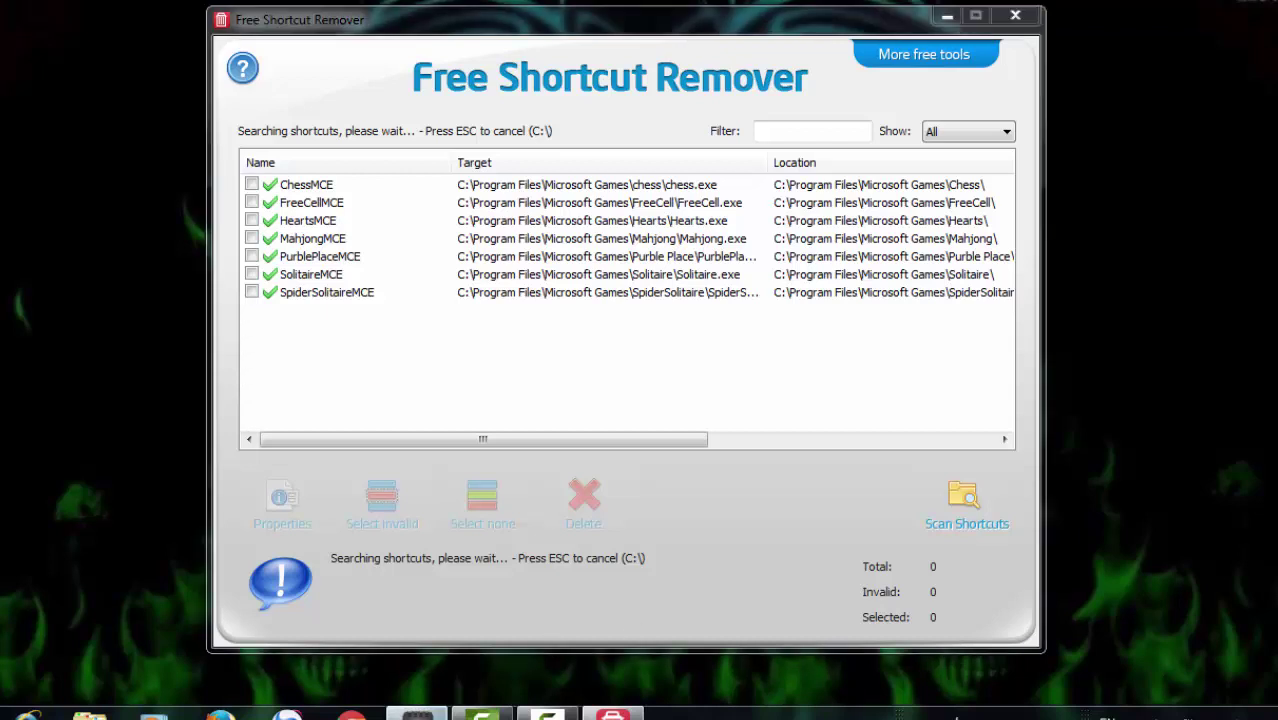
Step: Switch to Pro Notepad and add the line "الي تطلع عليه علامه صح يعني نضيف" at the end of the note
click(416, 713)
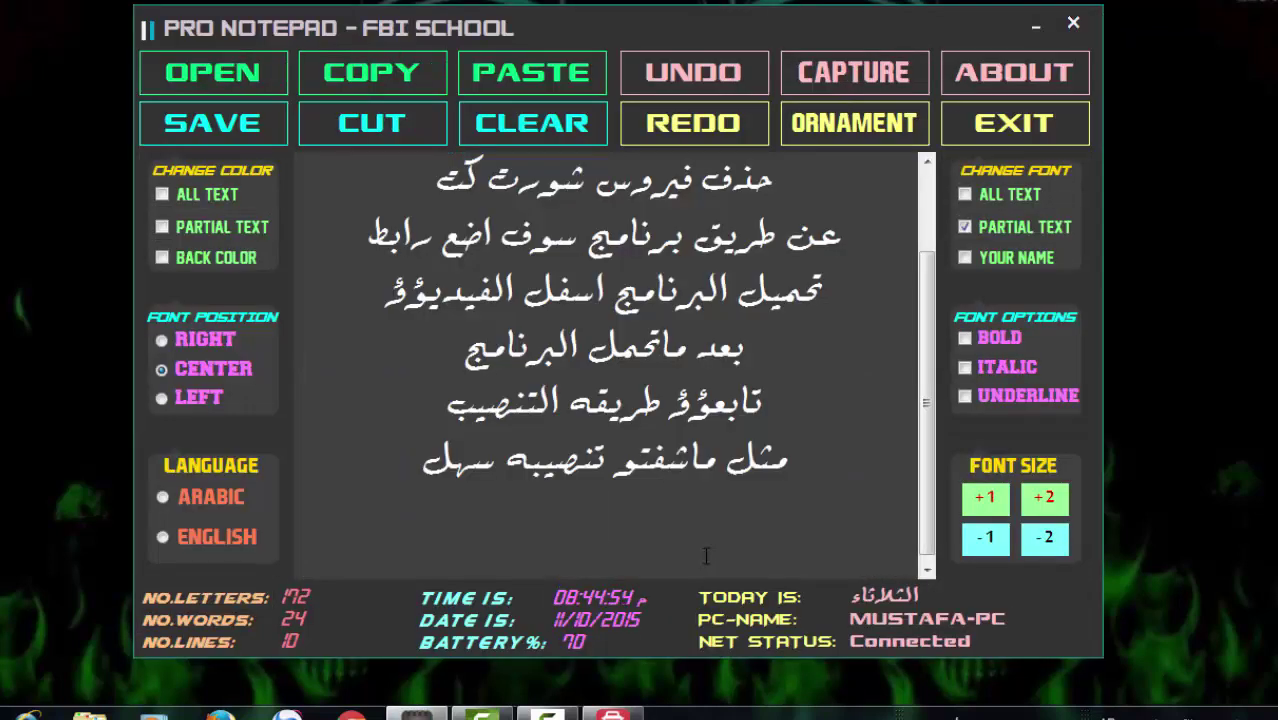
text(الي تط)
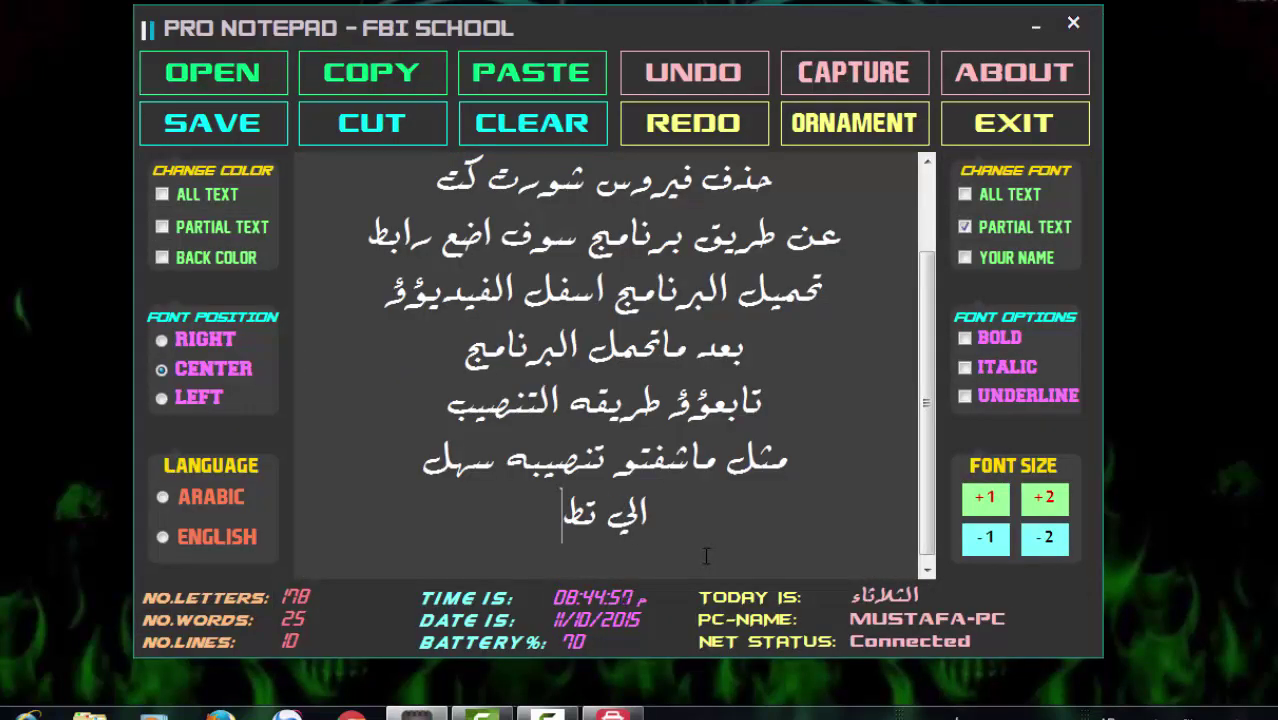
text(لع عليه)
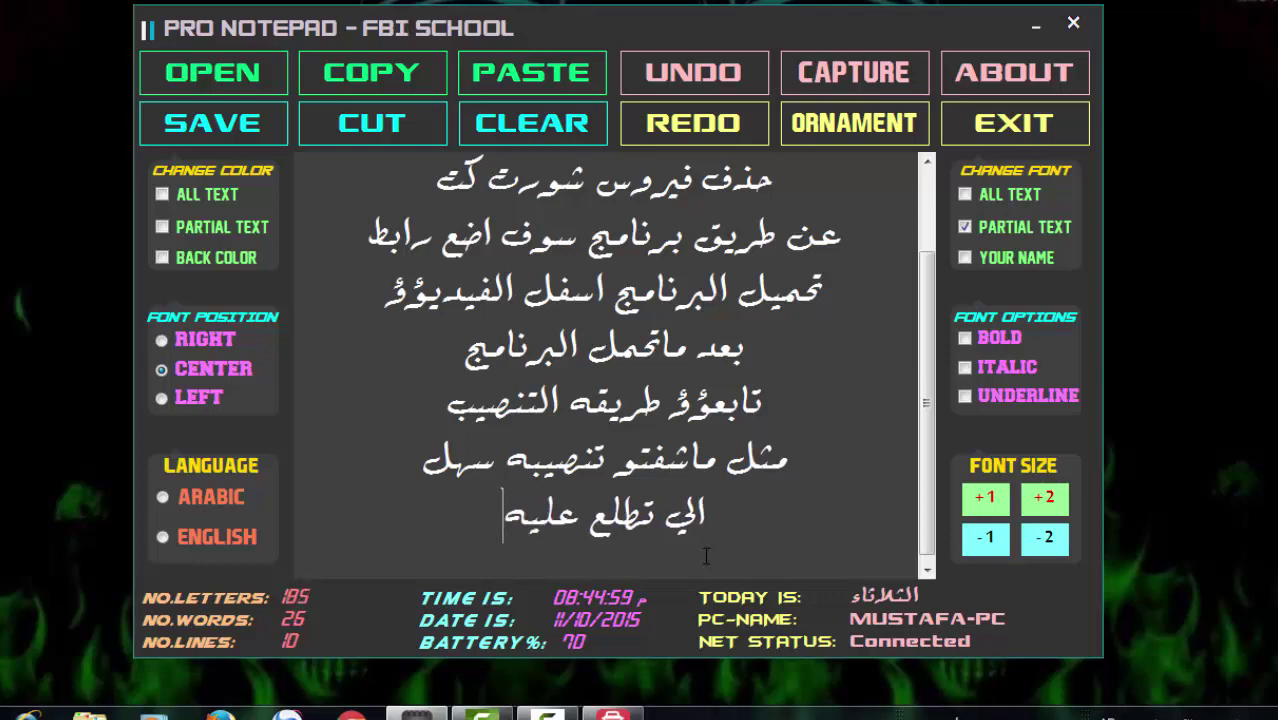
text( علامه ص)
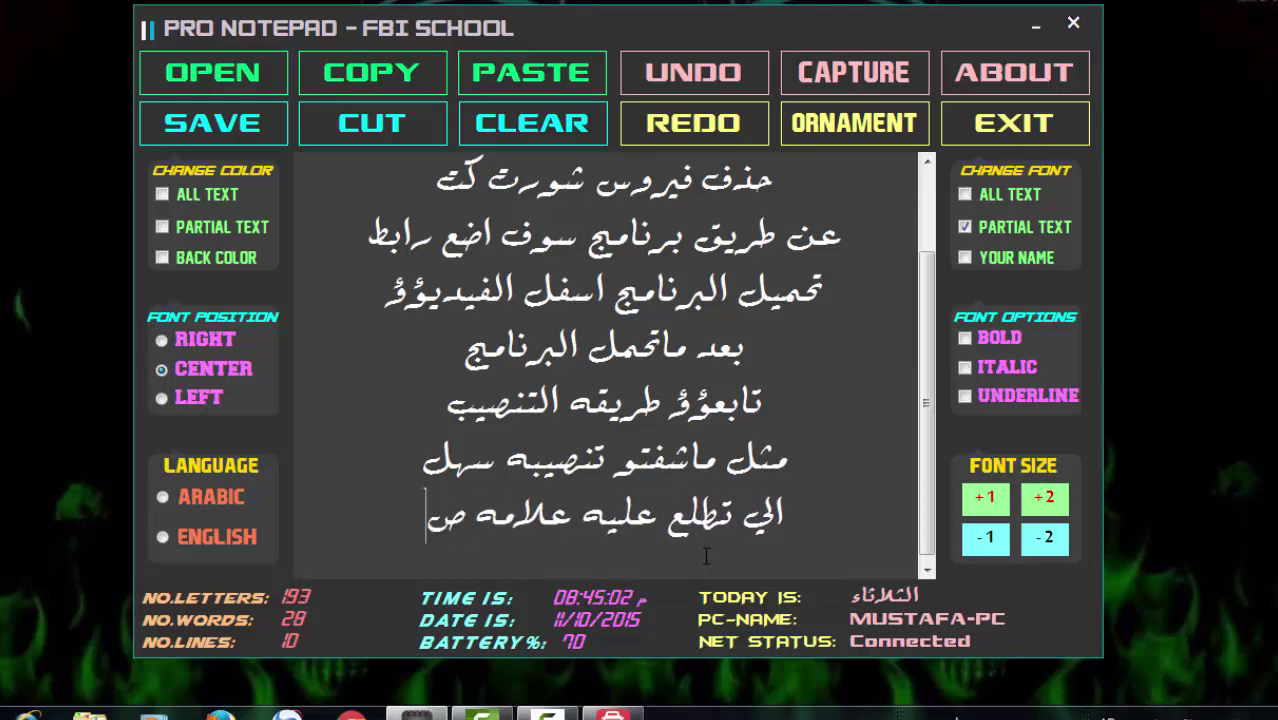
text(ح يعن)
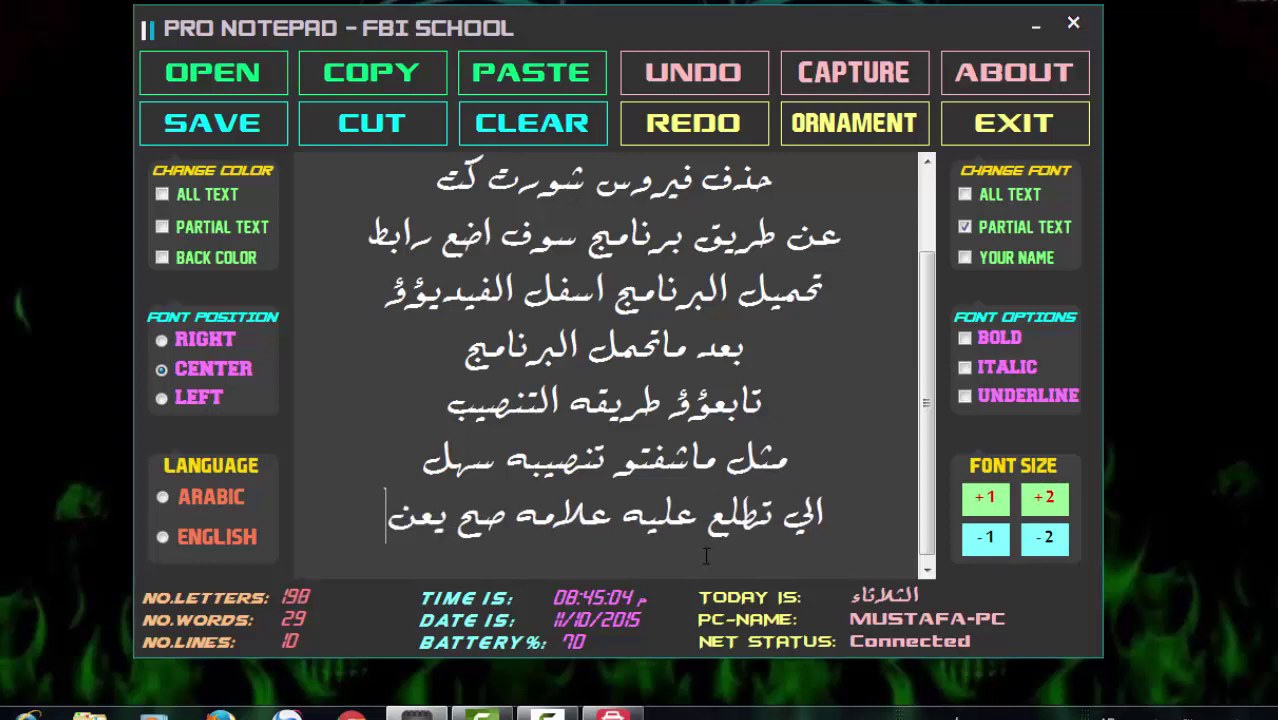
text(ي ن)
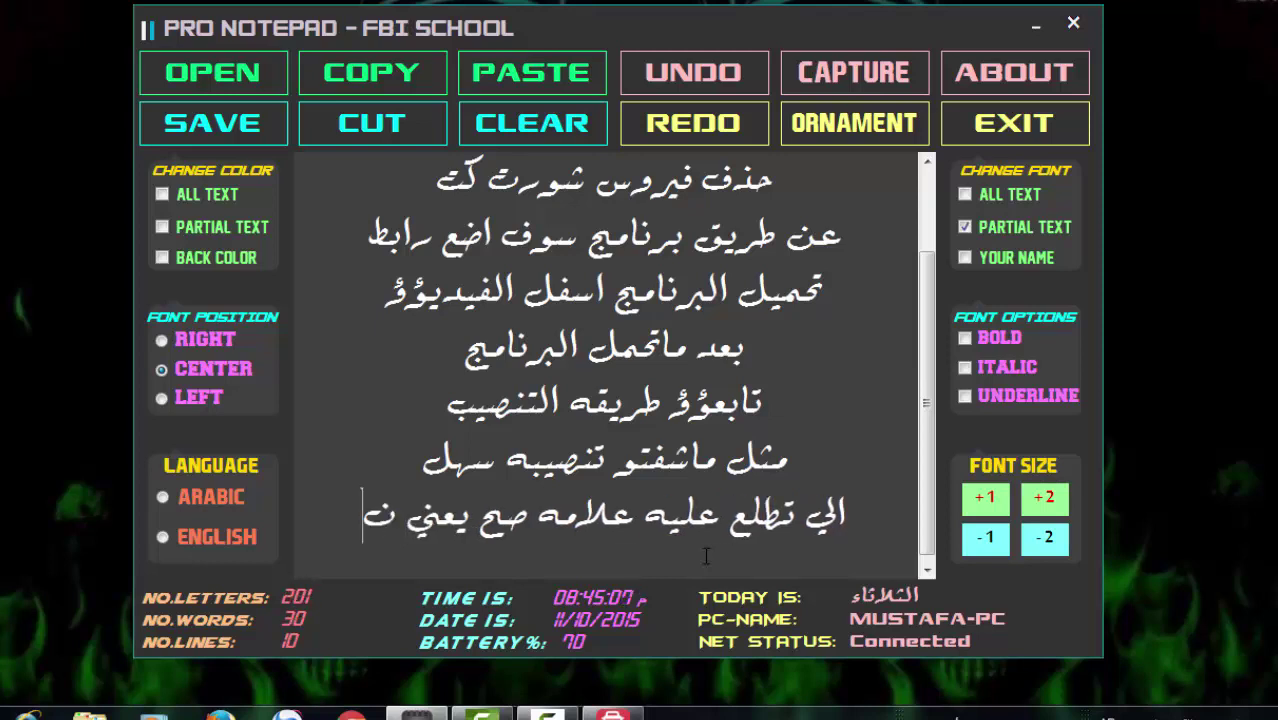
text(ضيف)
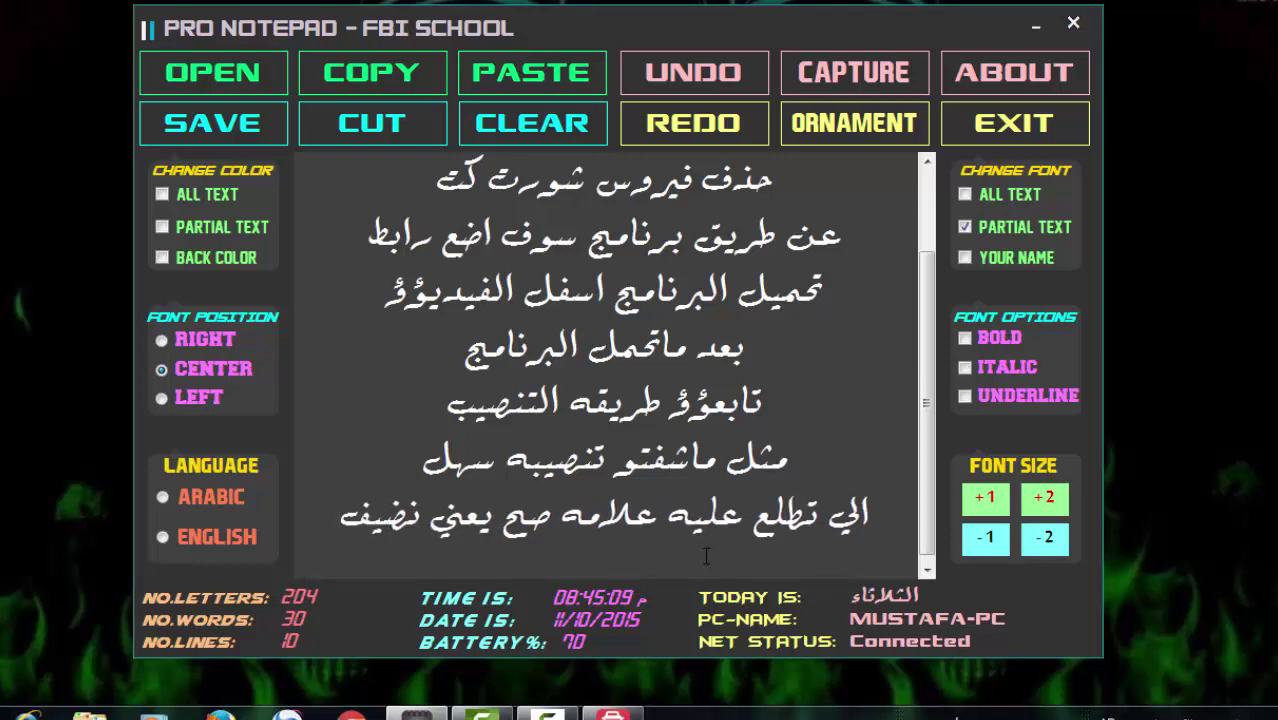
Step: Add the line "والي اكس يعني بي فايروس" below the last line of the note
key(Return)
text(والي )
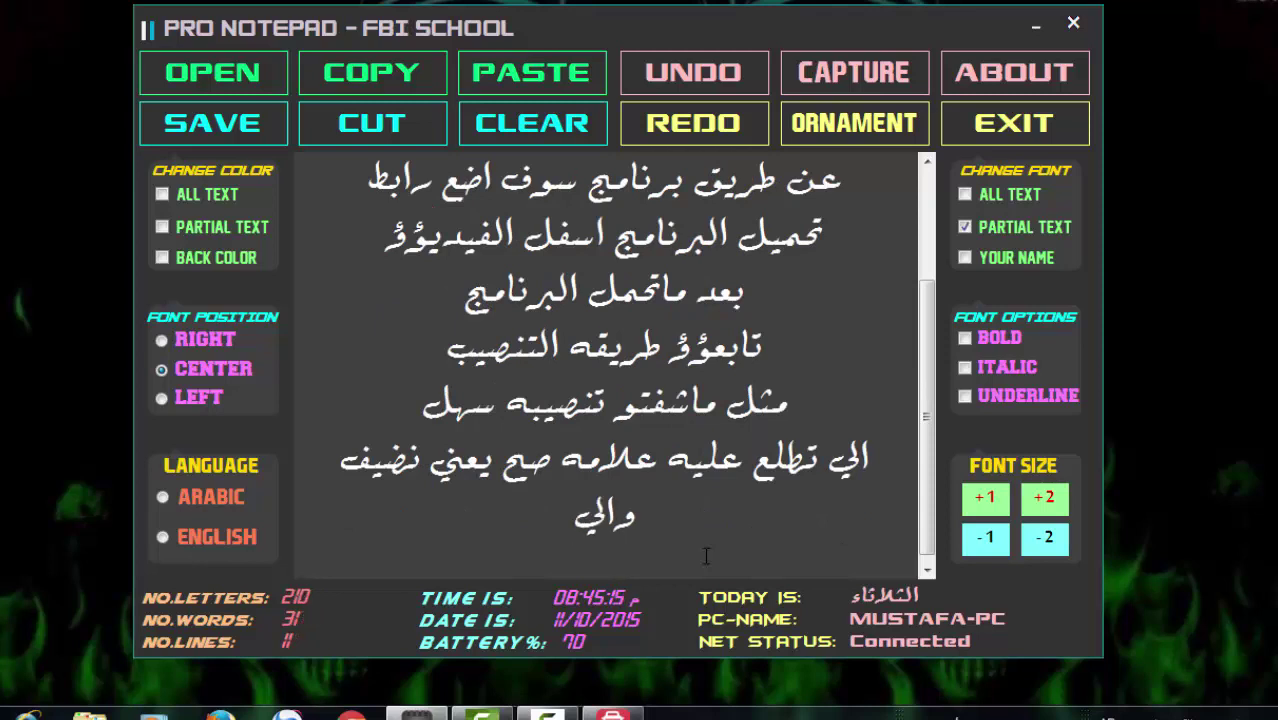
text(اكس )
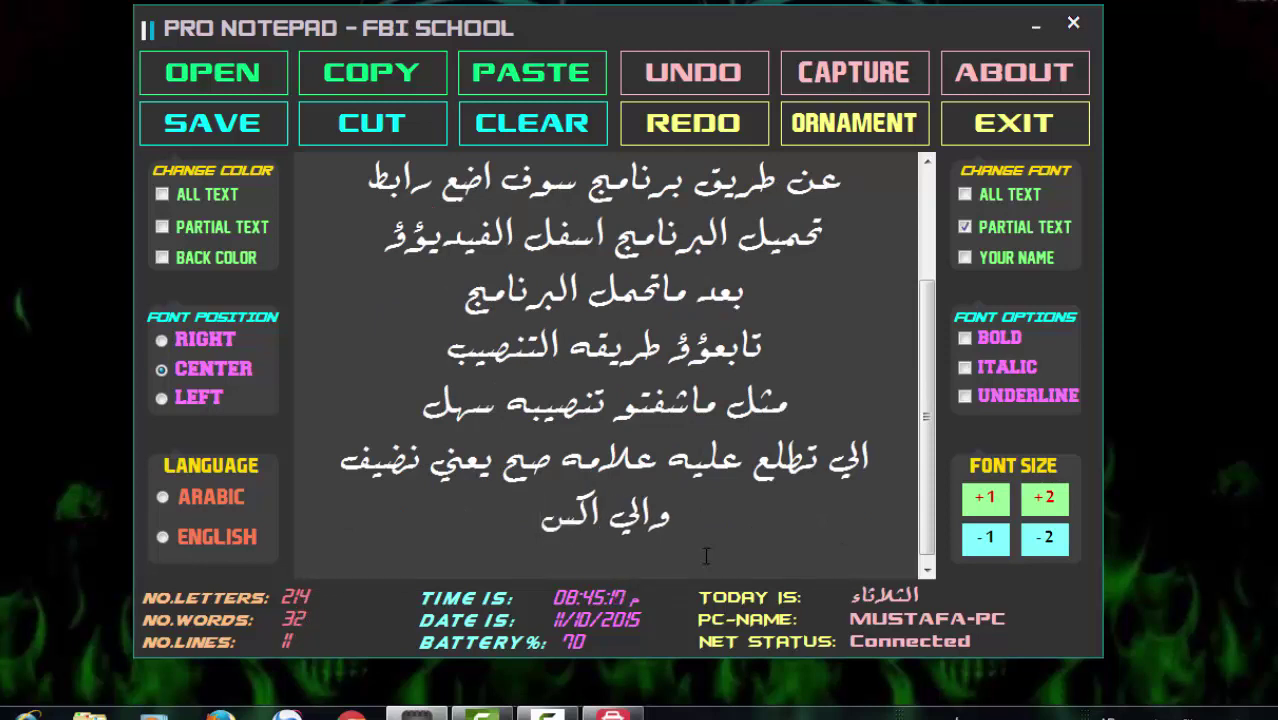
text(يعني ب)
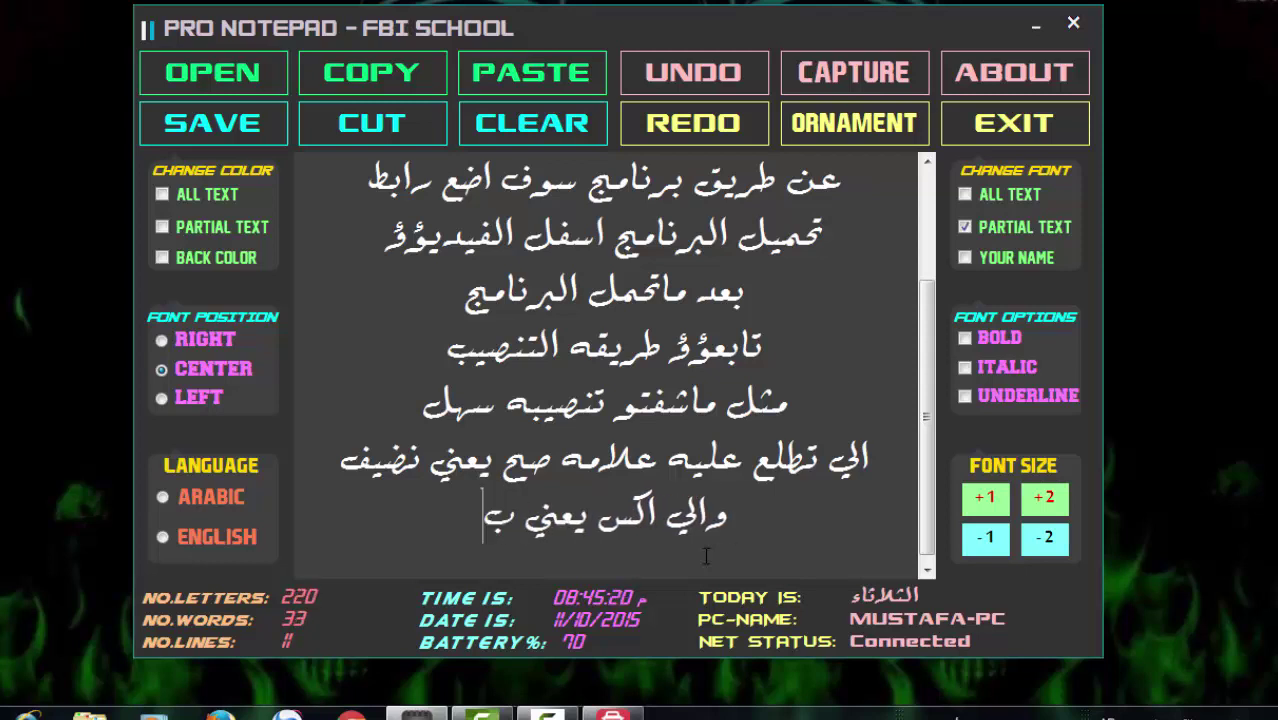
text(ي فايروس)
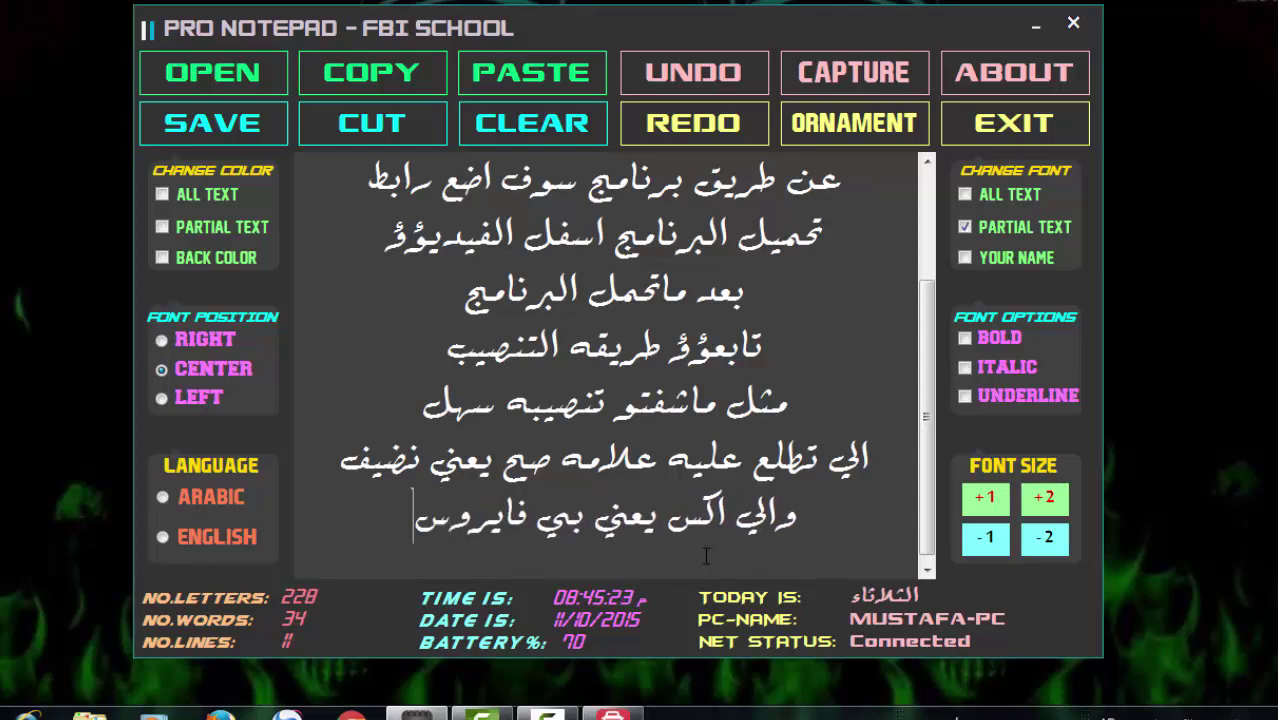
Step: Add the line "تابعؤؤ" to the note and minimise the notepad
key(Return)
text(ت)
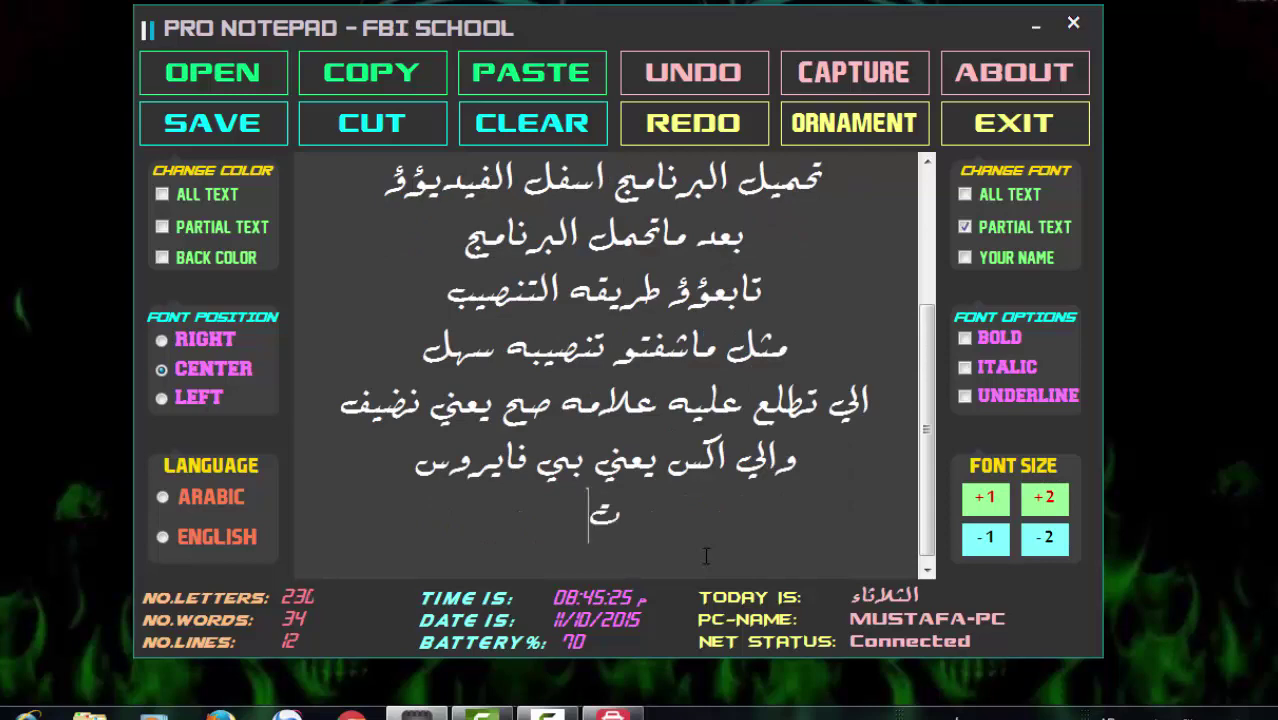
text(ابعوؤ)
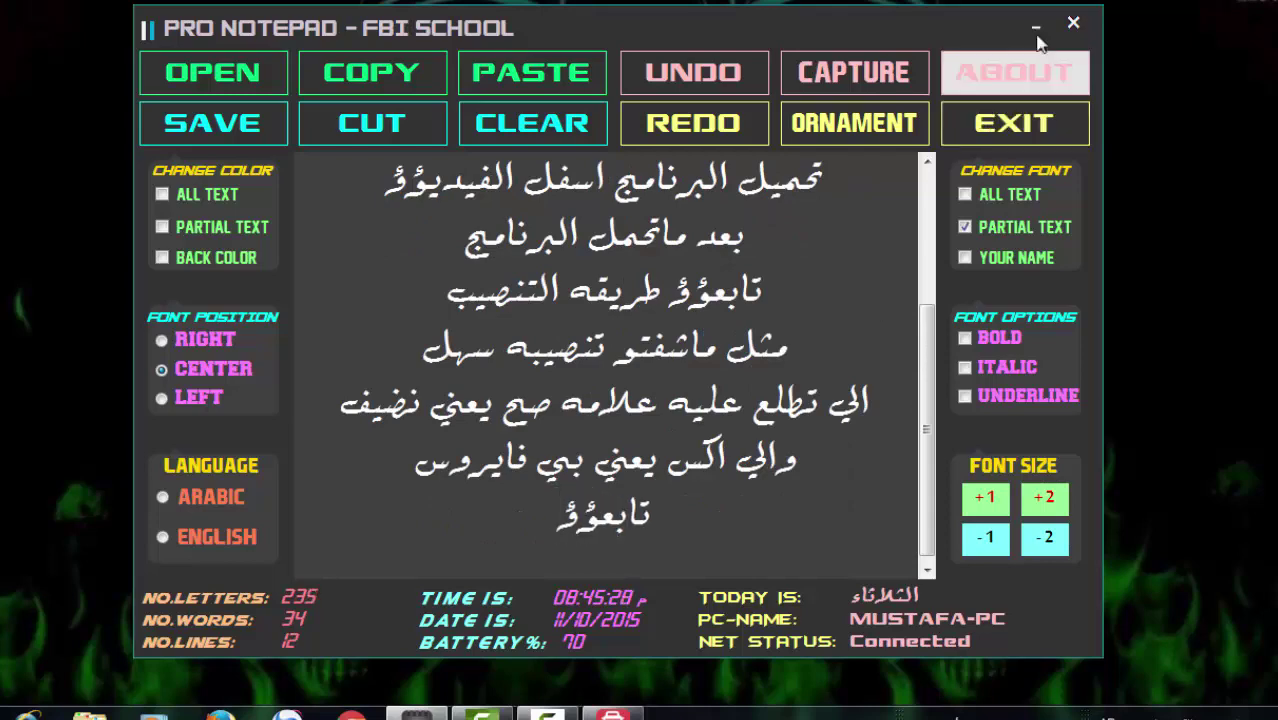
click(1035, 33)
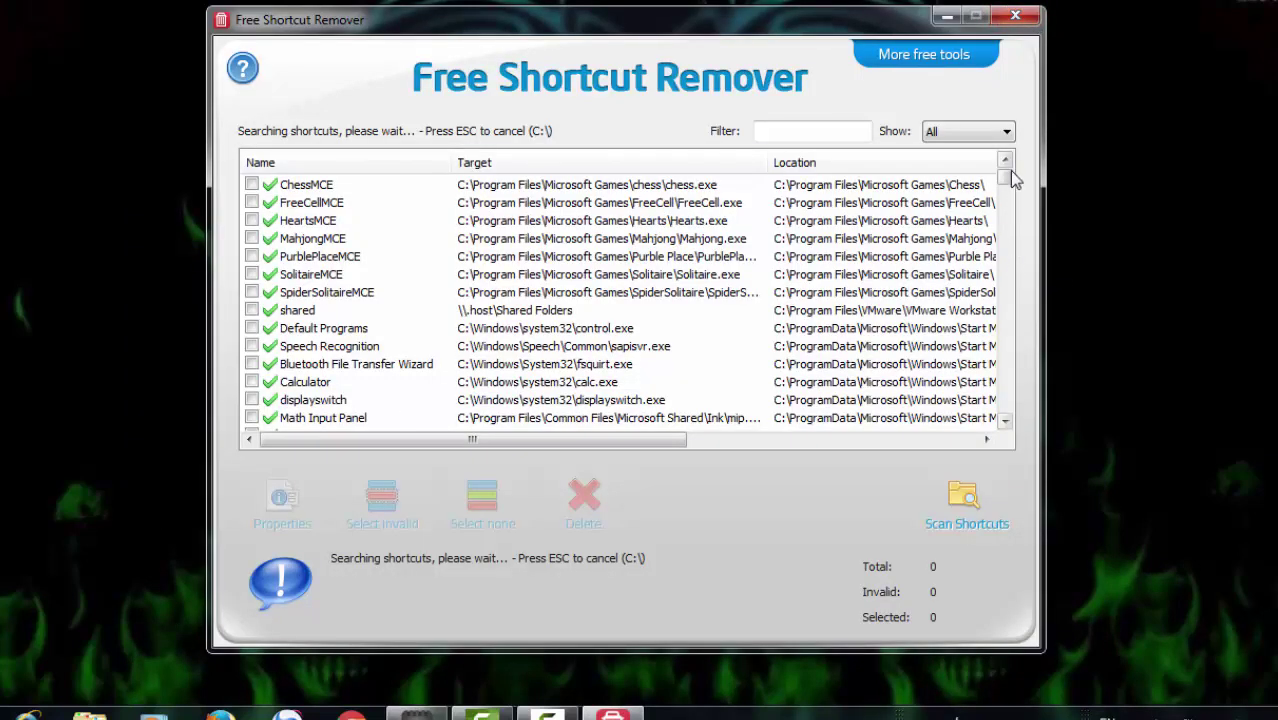
Step: Look through the scanned shortcuts, delete all the selected invalid ones once the scan ends, and confirm moving them to the trash
drag(1009, 177, 1004, 232)
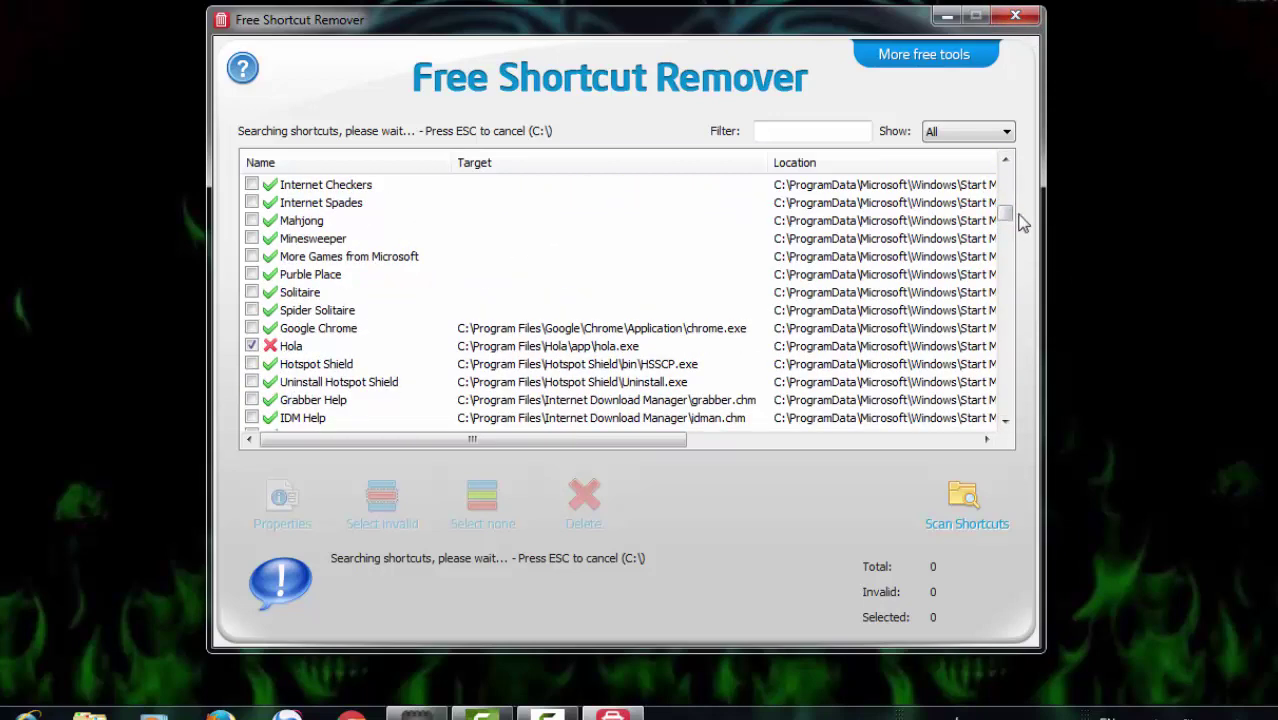
drag(1010, 220, 985, 288)
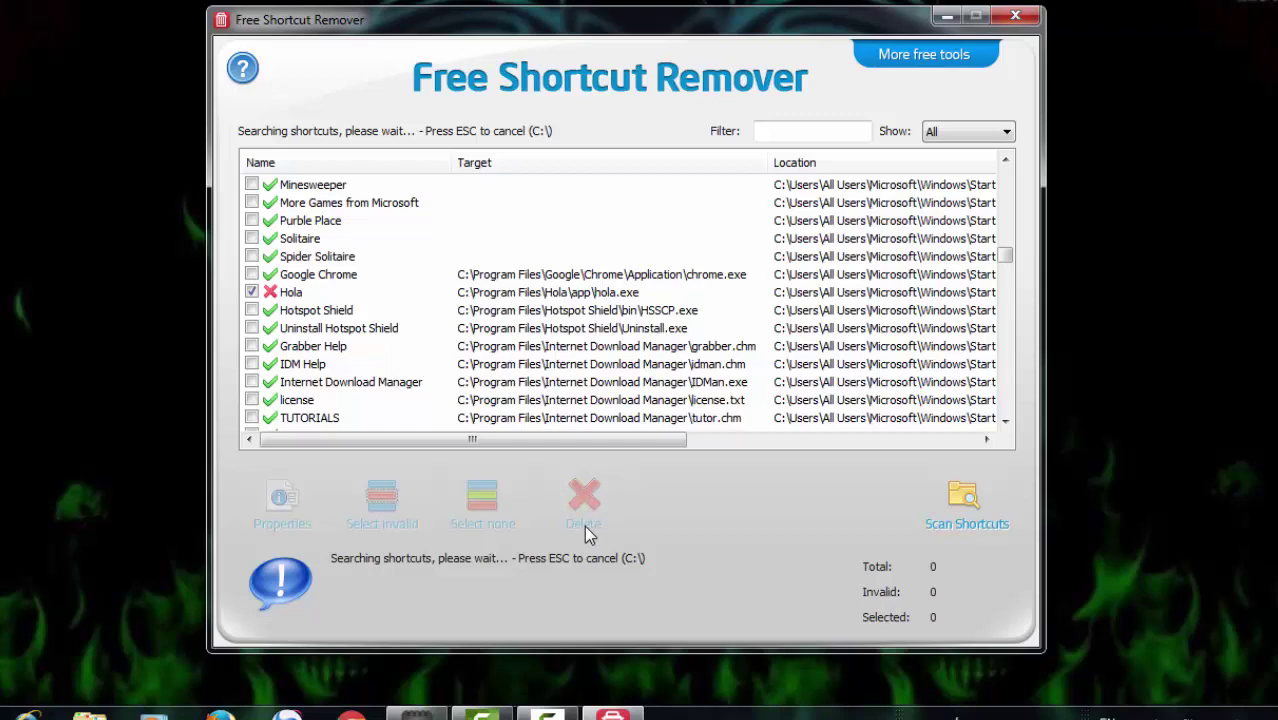
drag(1008, 256, 997, 350)
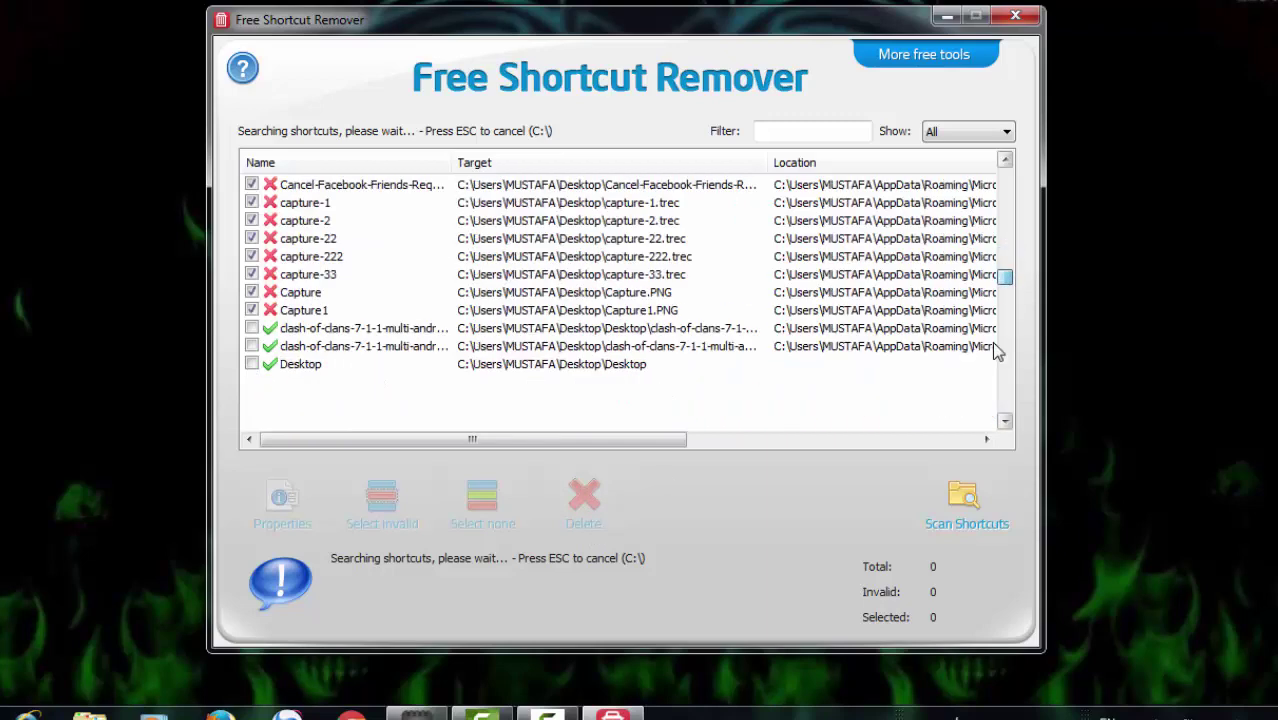
scroll(997, 350, down, 5)
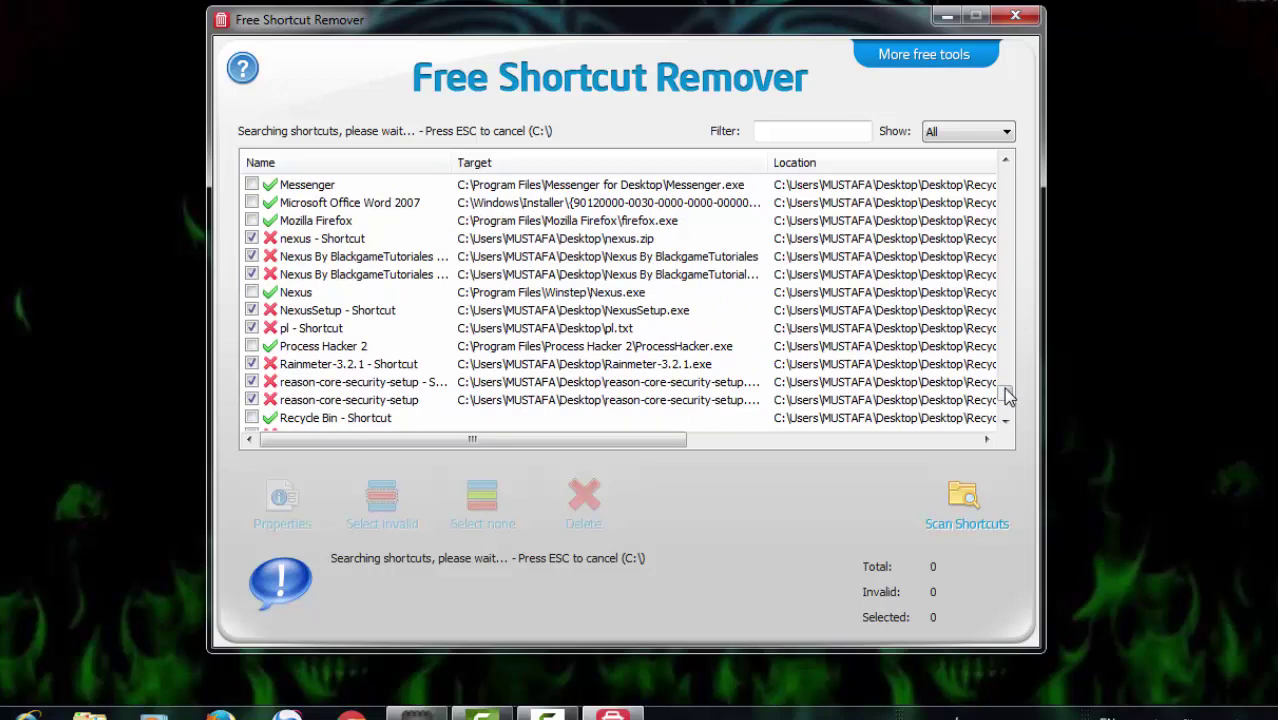
scroll(1003, 387, down, 5)
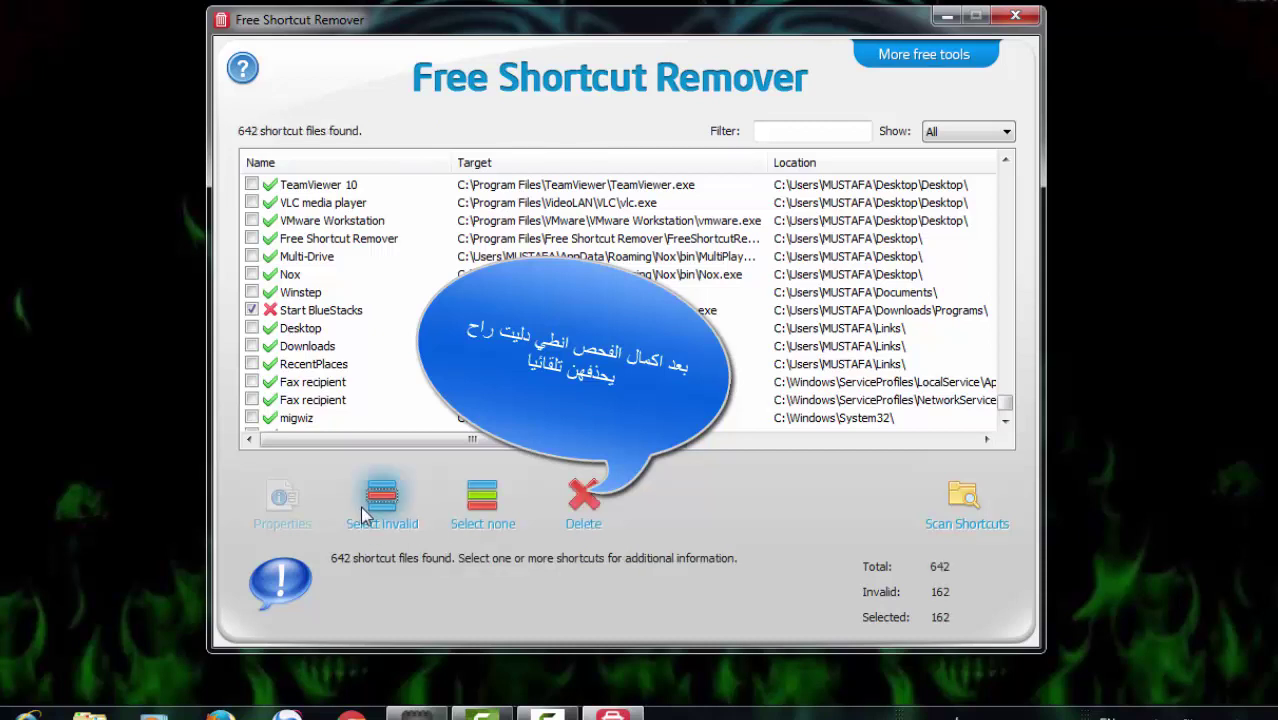
click(585, 515)
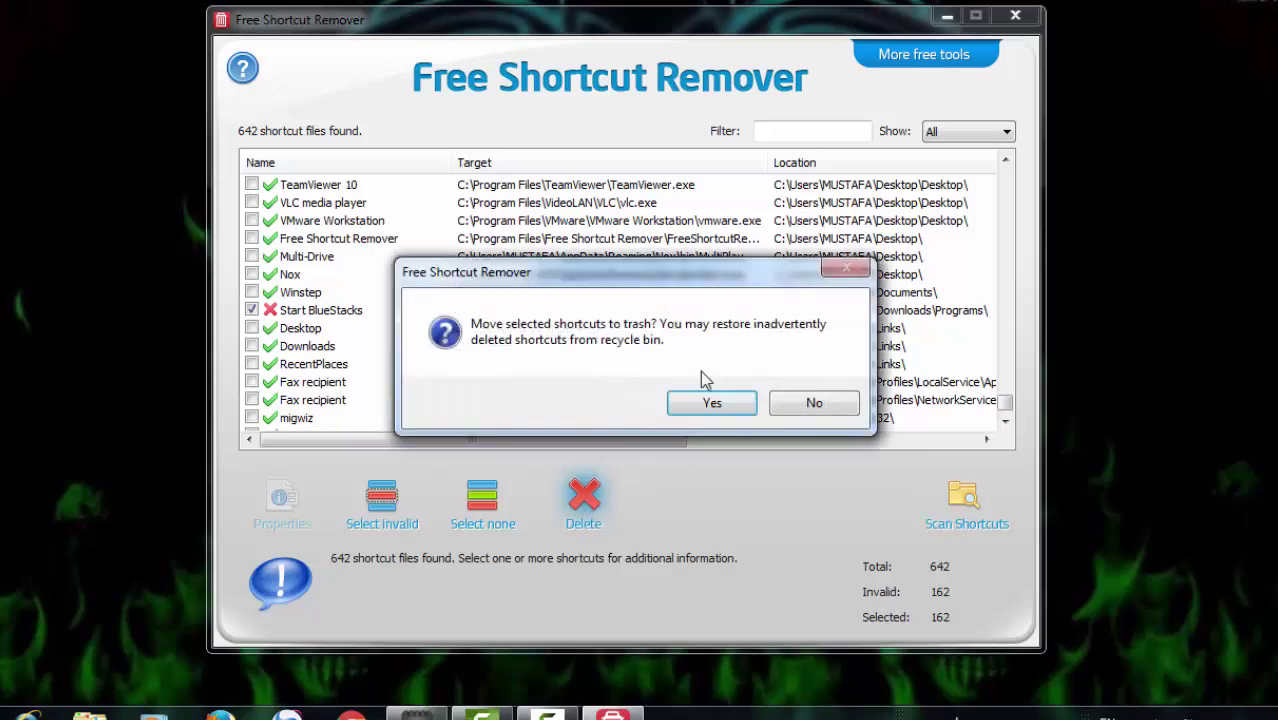
click(711, 402)
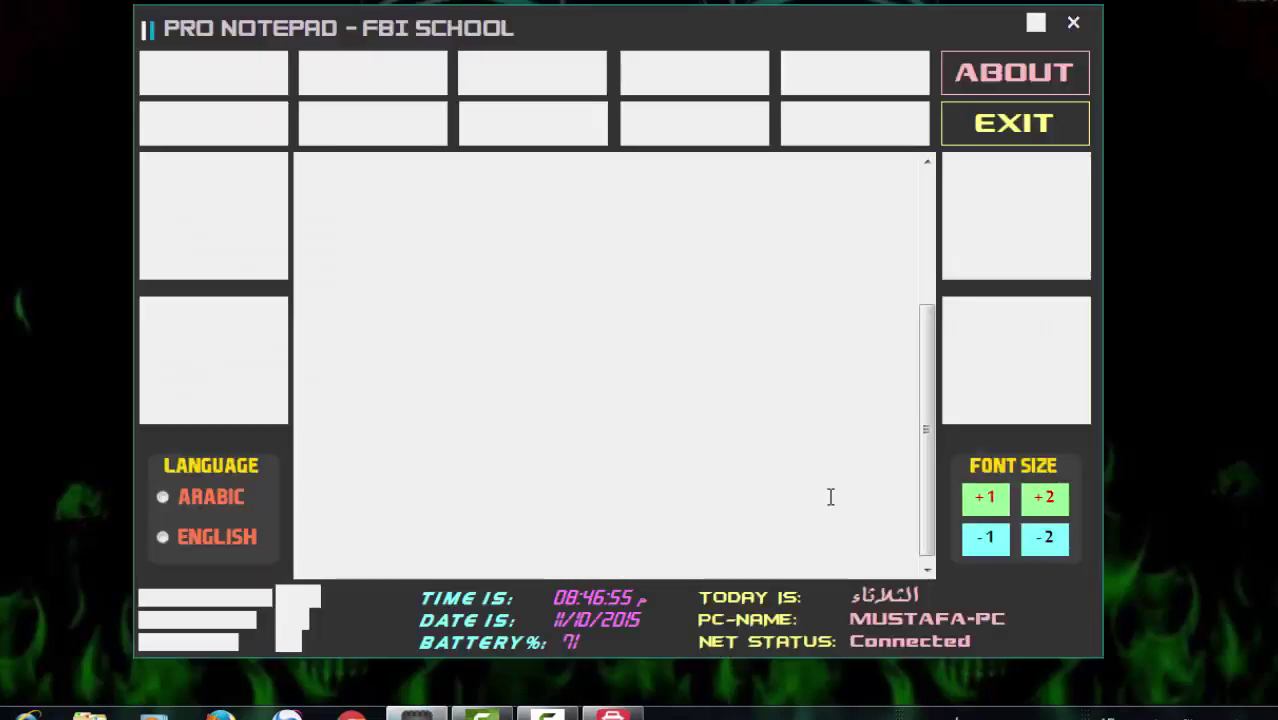
Step: Add the line "بس تنطي دليت راح يحذفهن" and a new line to the Pro Notepad note, and minimise it to check the remaining shortcuts
key(Return)
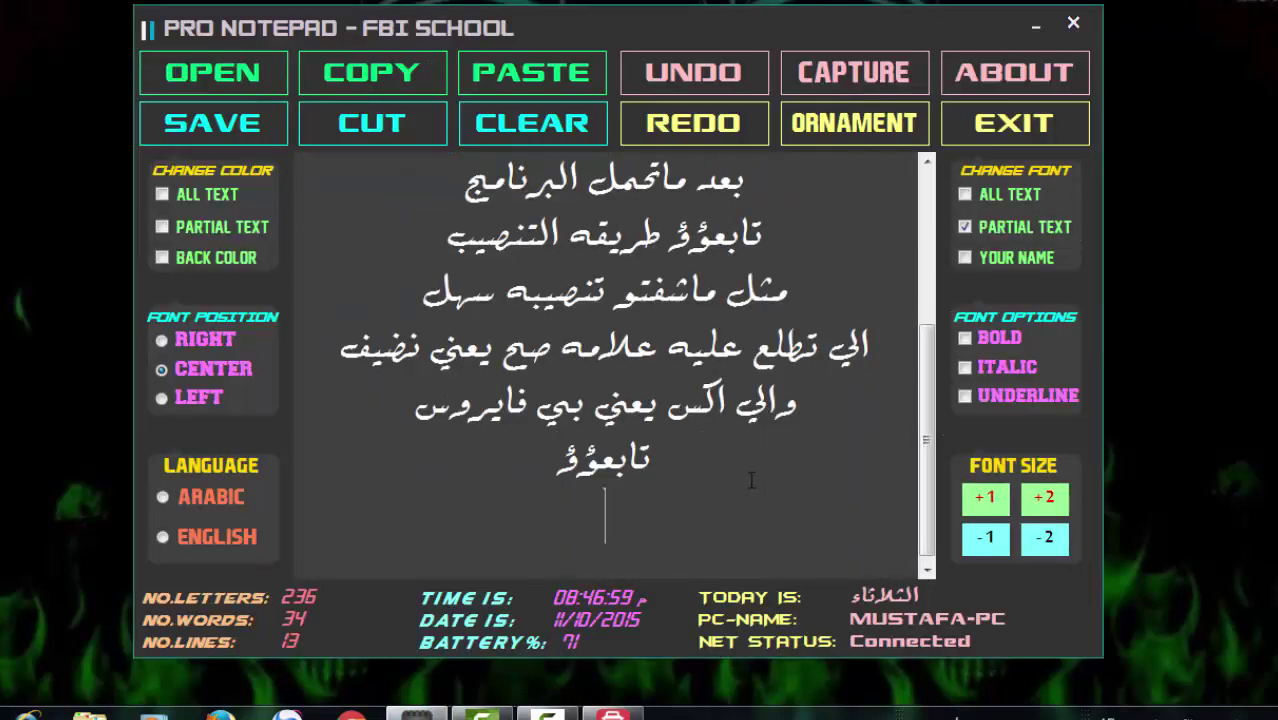
text(بس تنط)
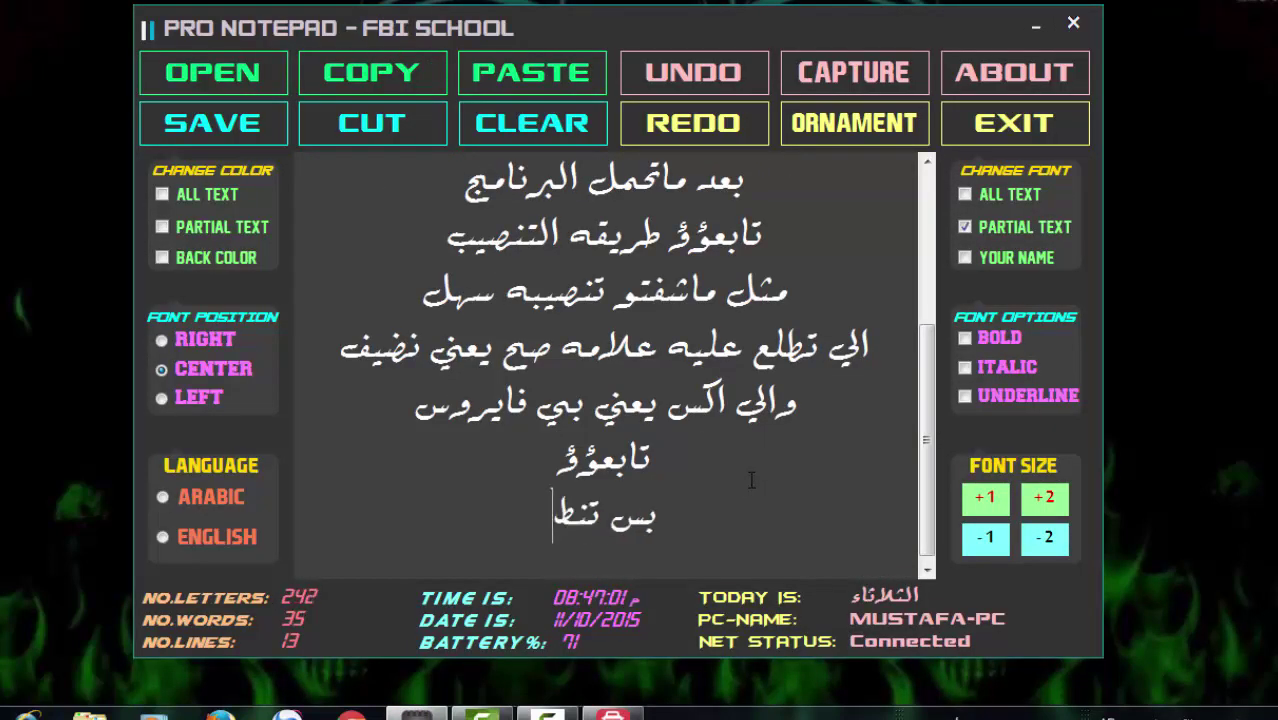
text(ي دليت)
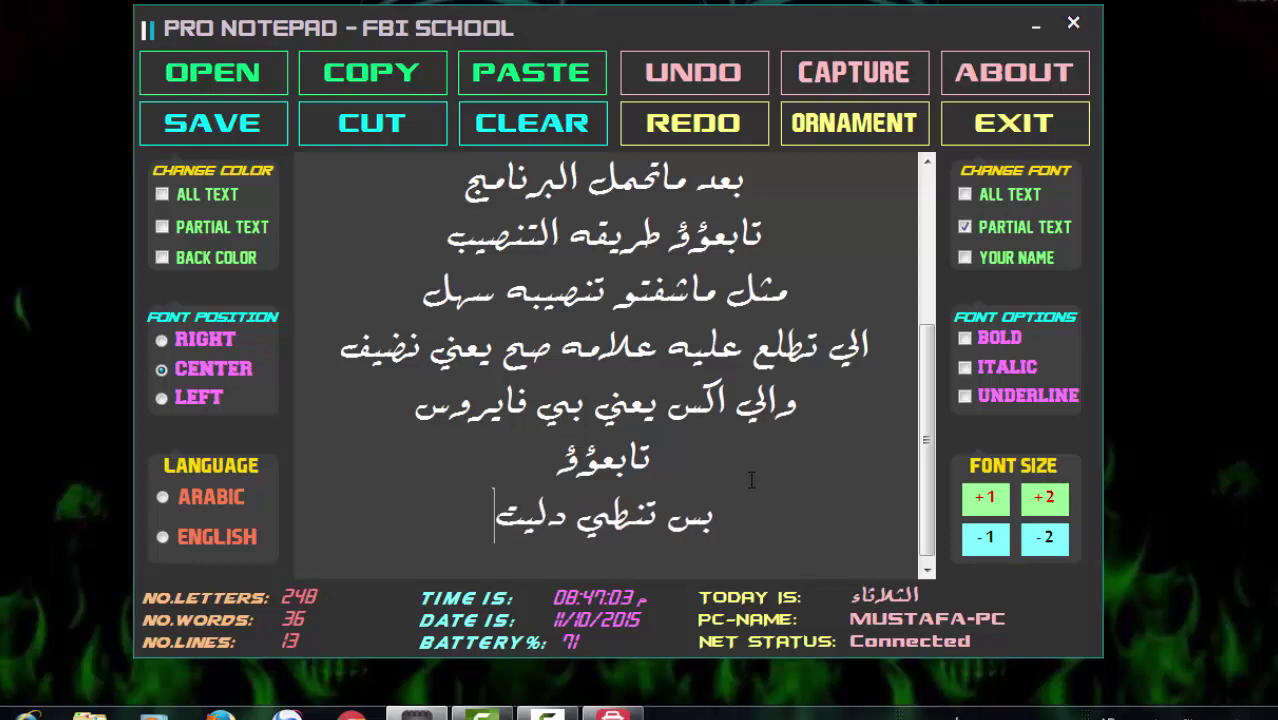
text( ساح يح)
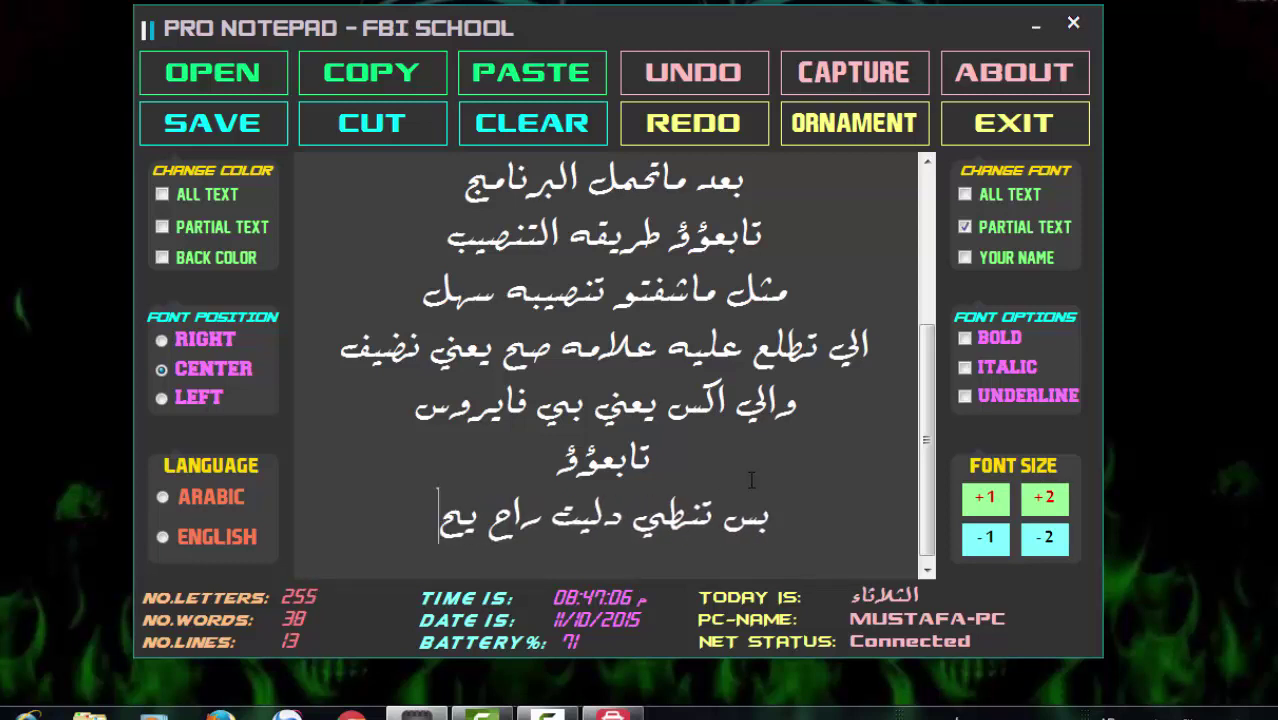
text(ذفهن)
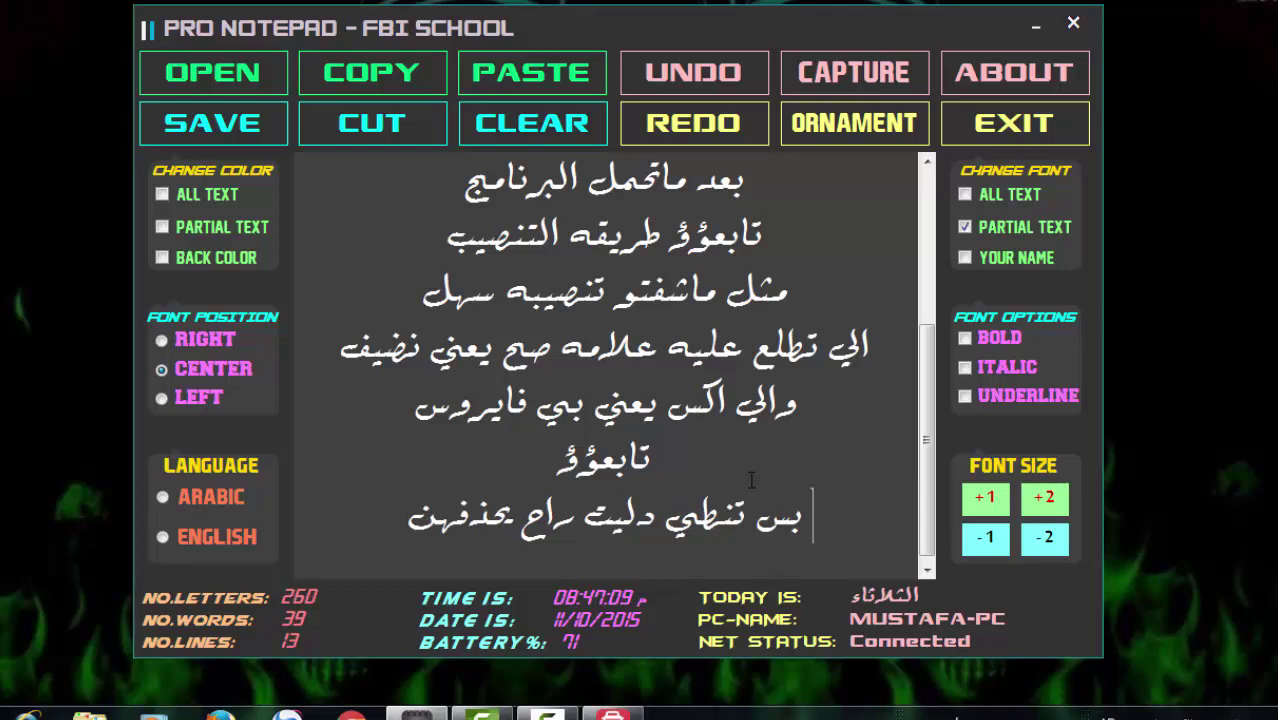
key(Return)
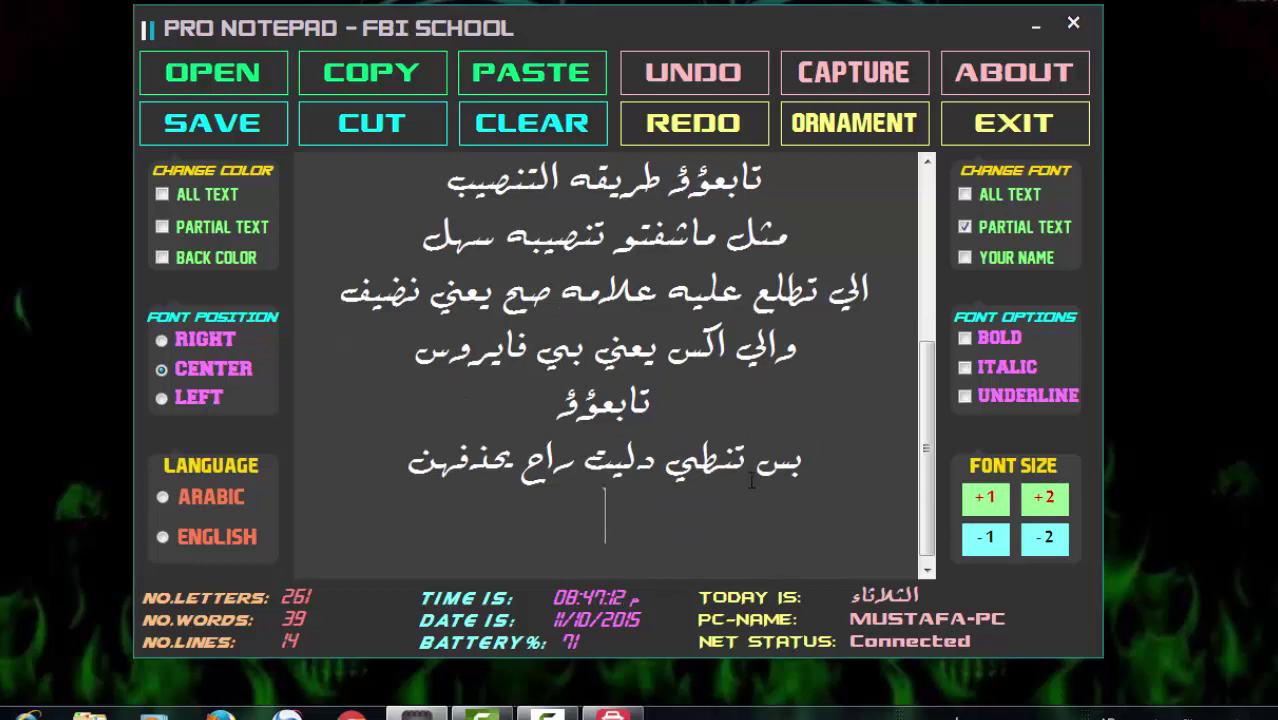
click(1036, 25)
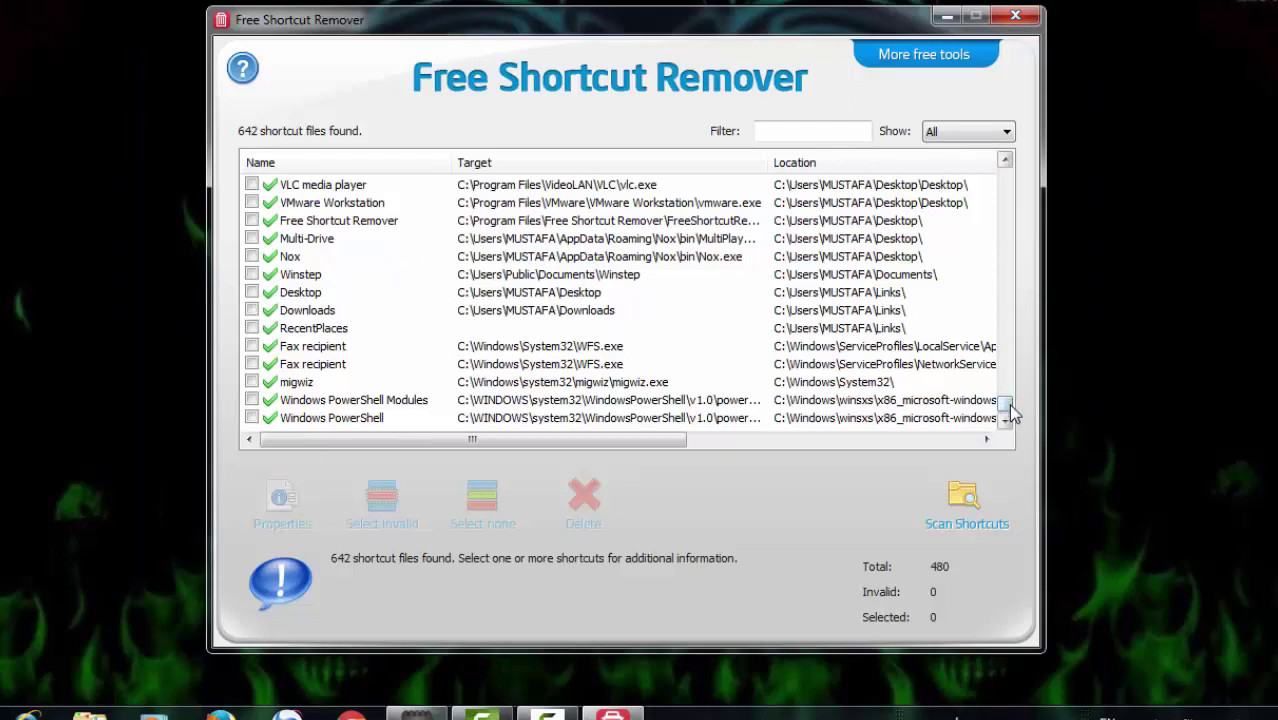
mouse_move(1011, 414)
mouse_down()
mouse_move(1005, 175)
mouse_move(1018, 180)
mouse_move(1001, 229)
mouse_move(1003, 380)
mouse_move(990, 418)
mouse_up()
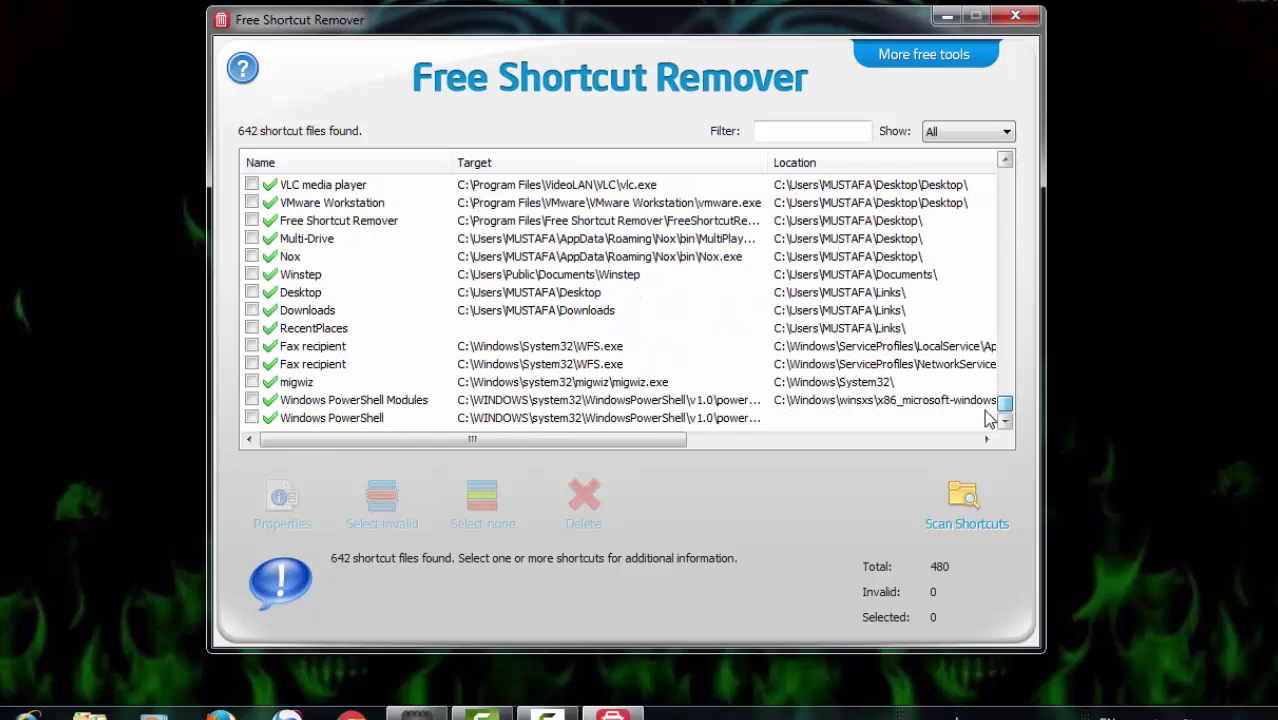
Step: Add the closing lines "الى هنا ينتهي الشرح" and "تحياتي" to the Pro Notepad note and minimise the notepad
click(417, 713)
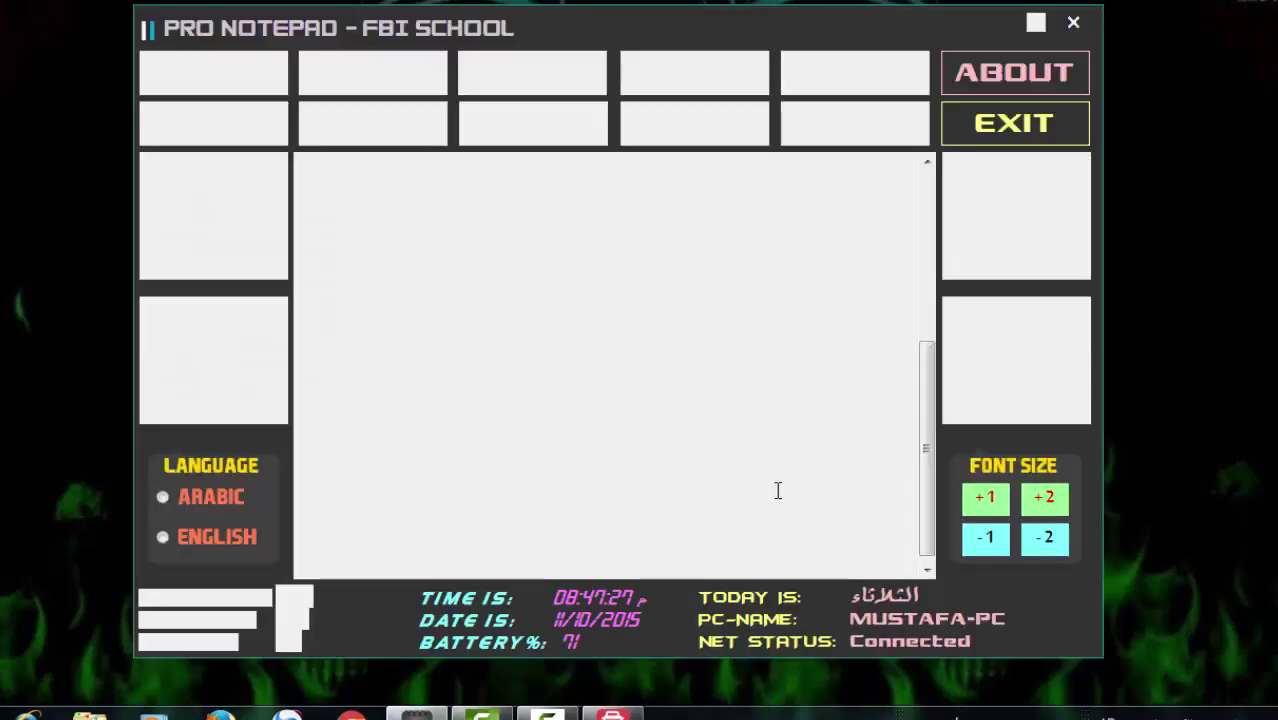
text(ال)
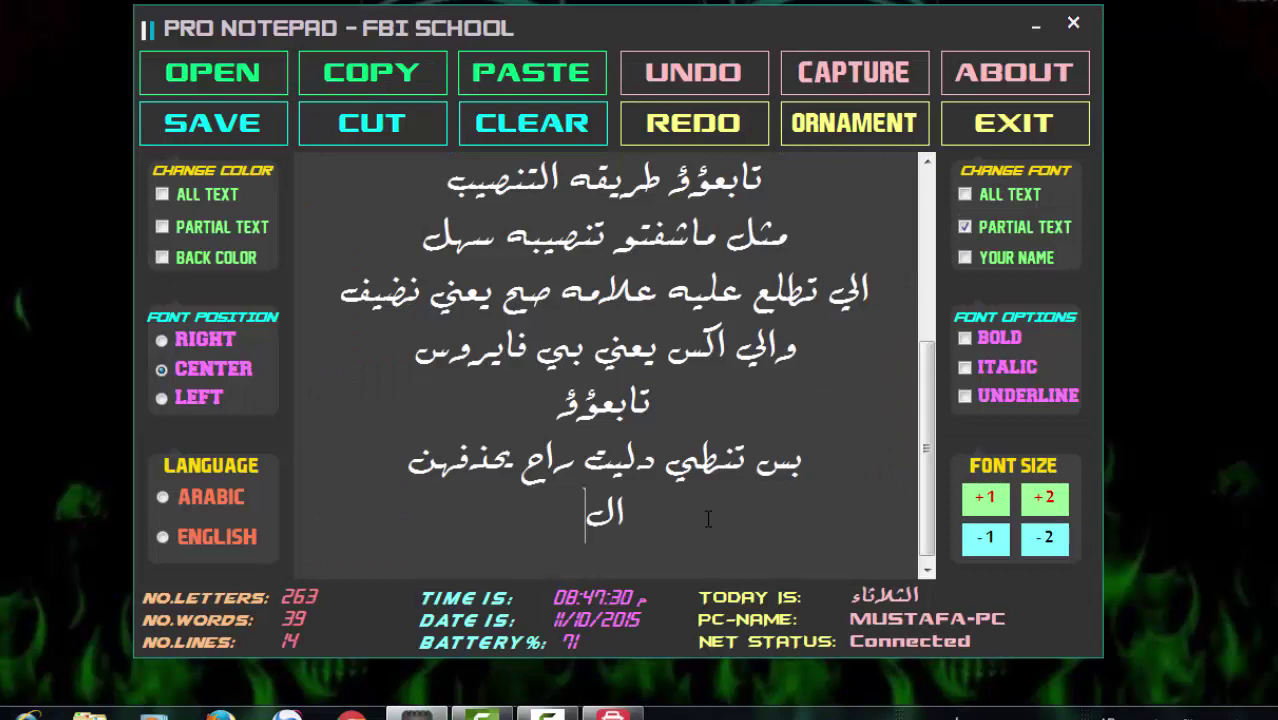
text(ى هنا ي)
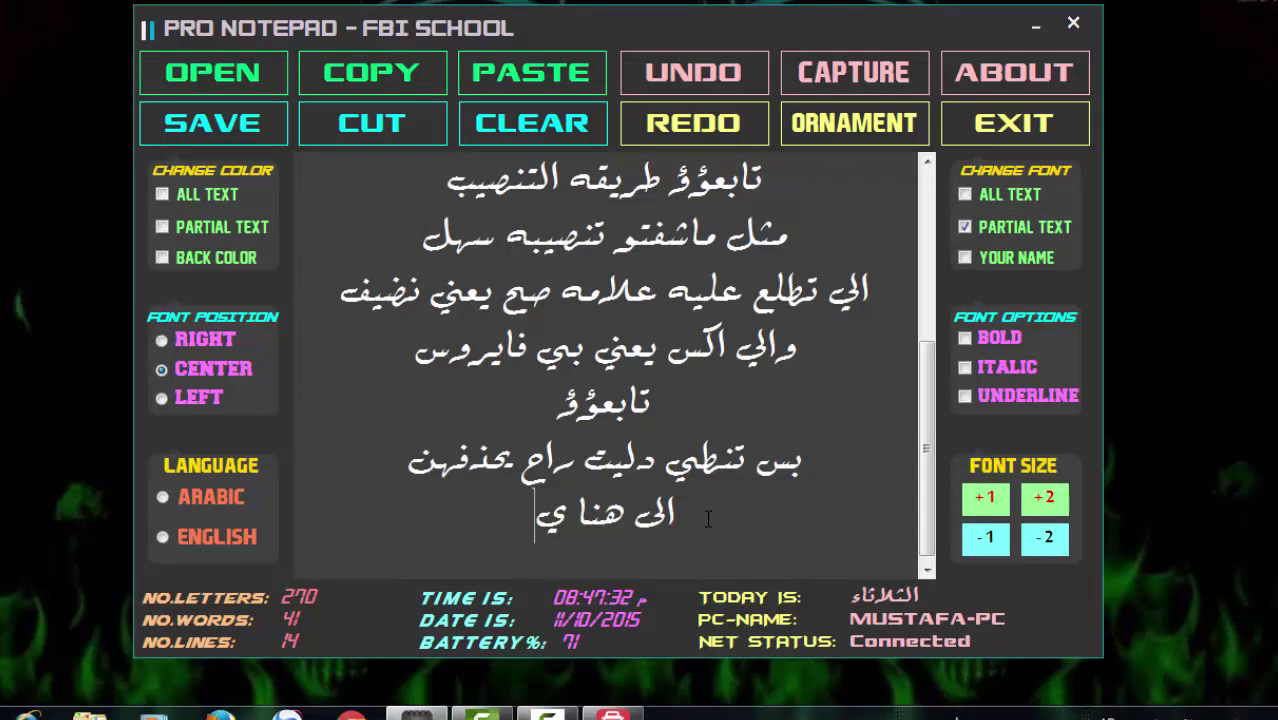
text(نتهي الش)
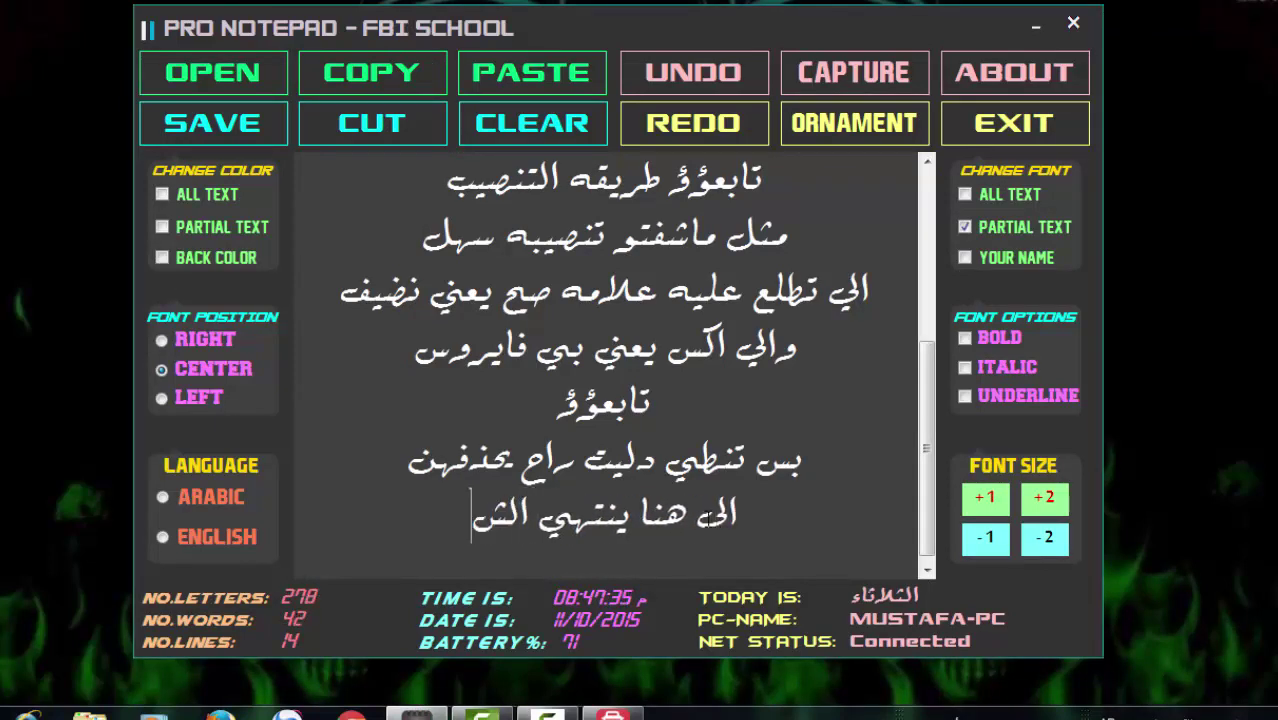
text(رح)
key(Return)
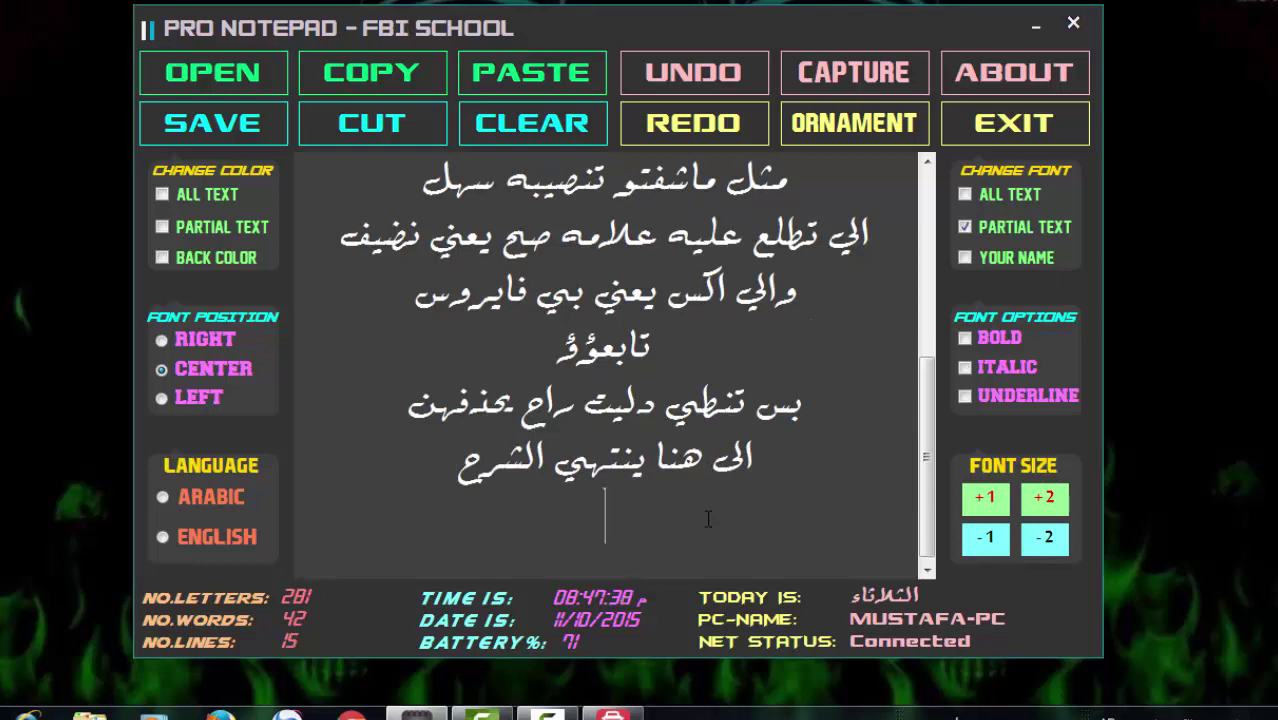
text(تحياتي)
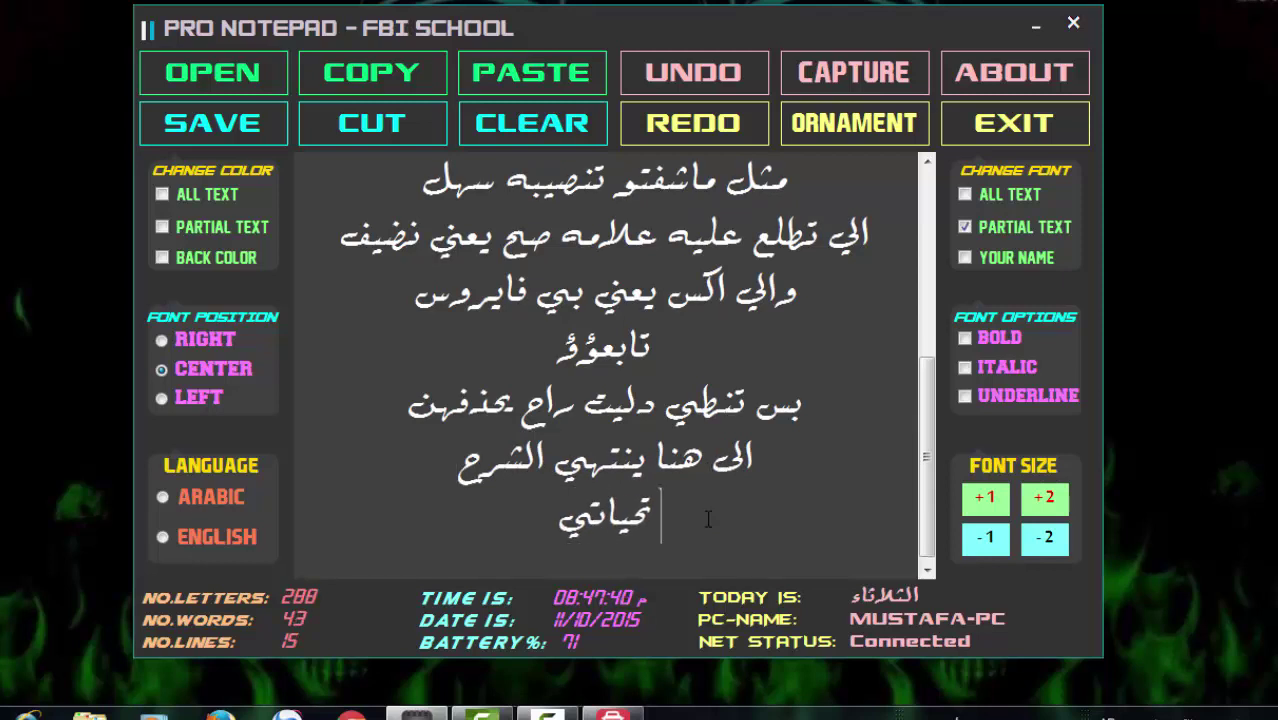
click(1036, 24)
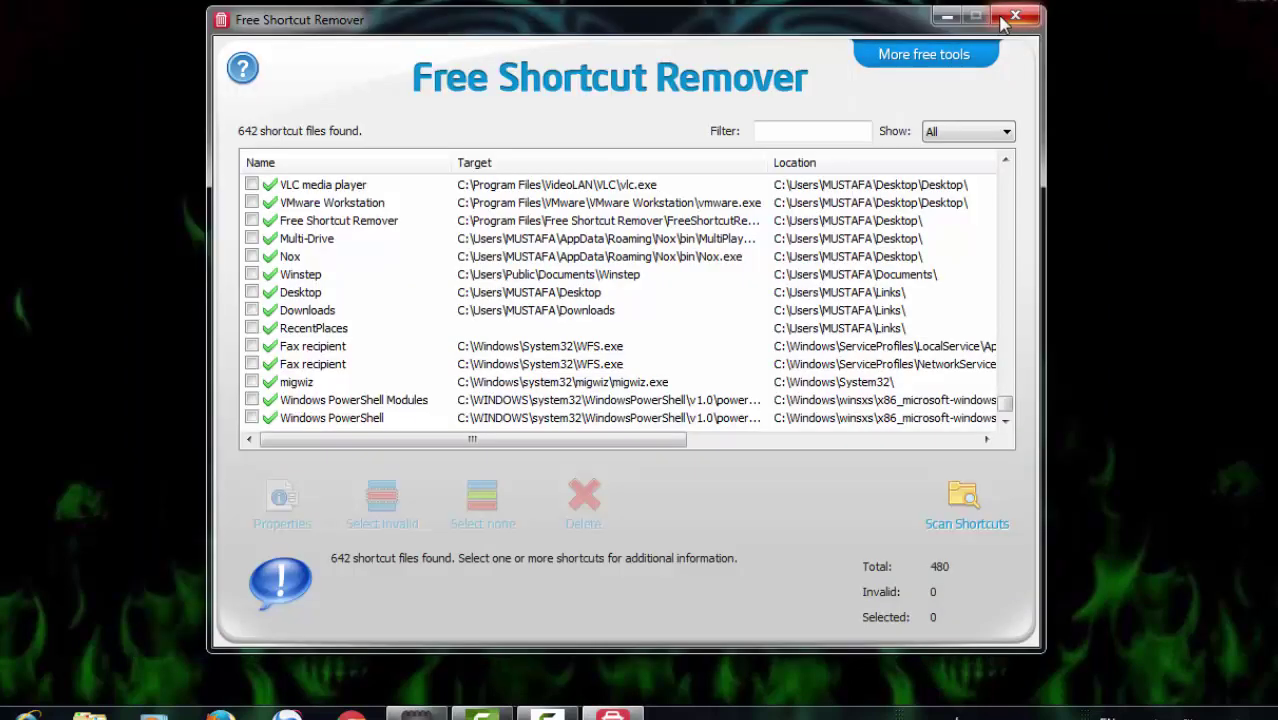